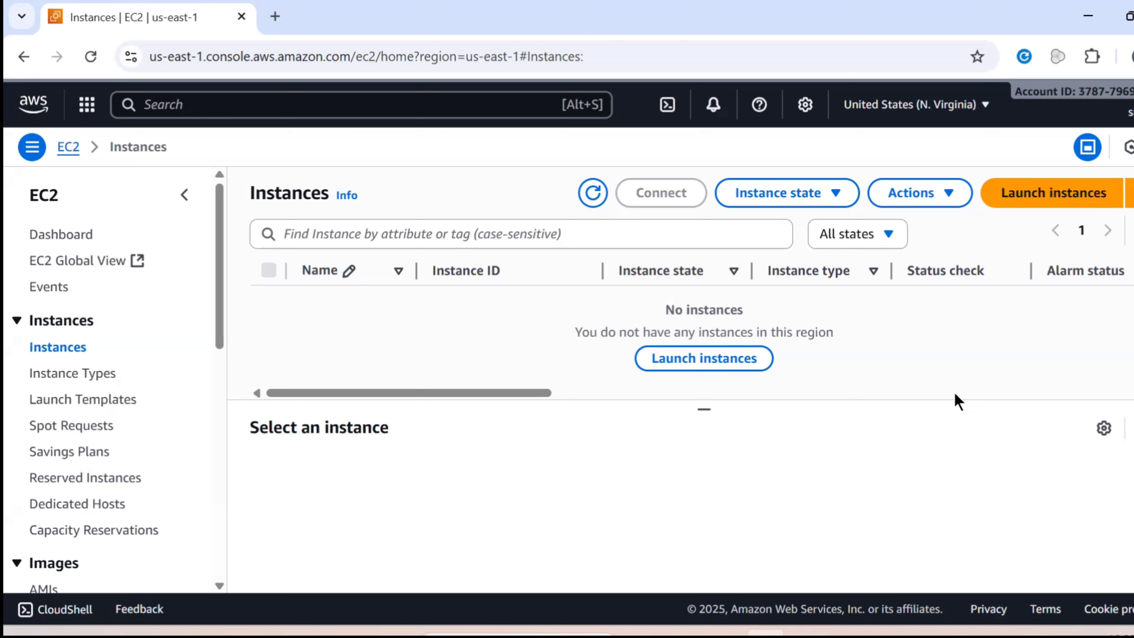
Step: Open the Elastic Block Store volumes list
scroll(112, 402, down, 6)
click(55, 396)
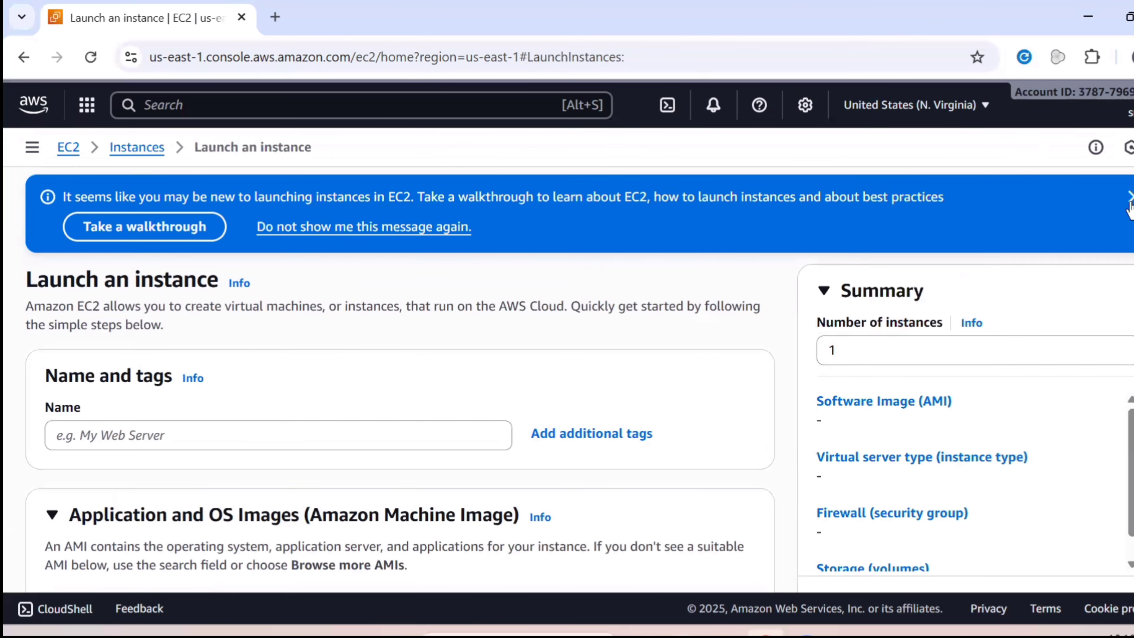
Step: Dismiss the walkthrough message and name the new instance servera
click(1130, 197)
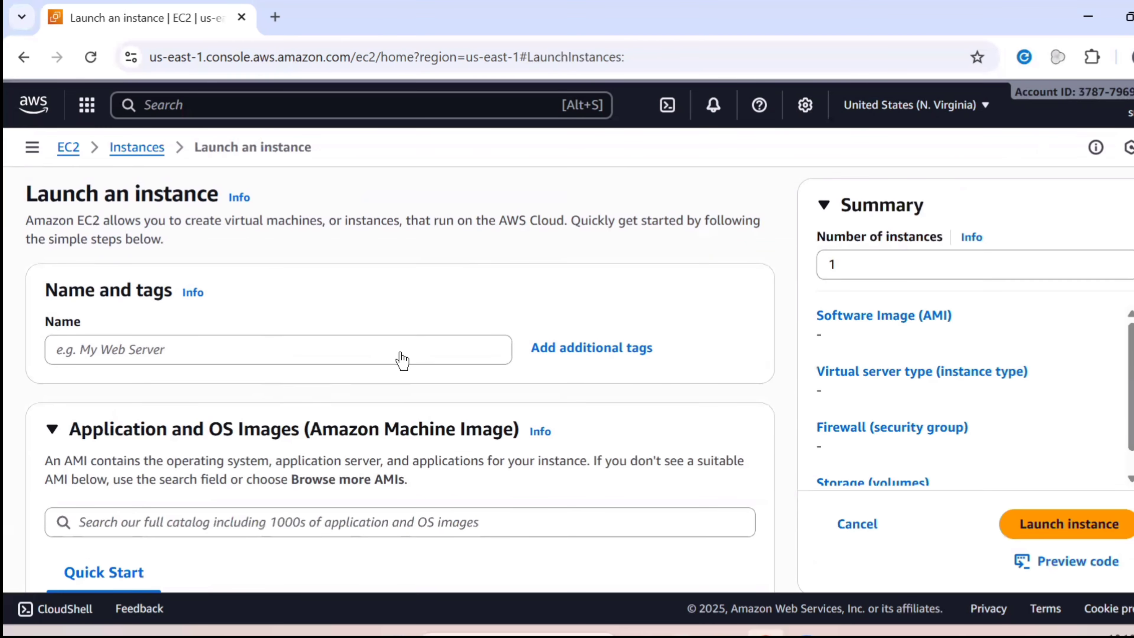
click(399, 351)
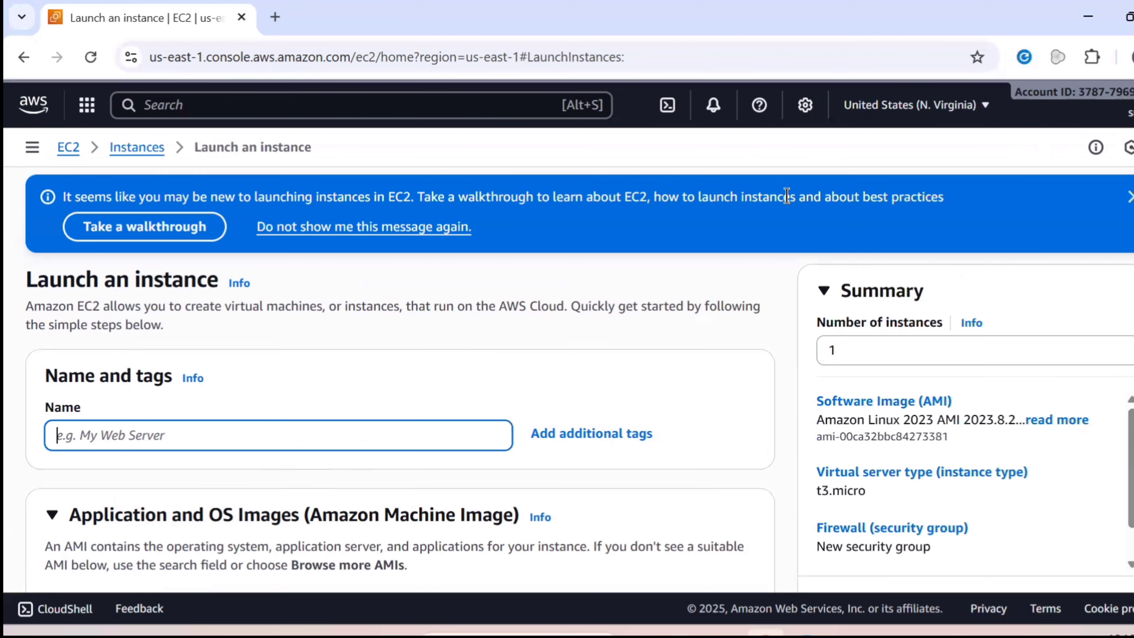
text(servera)
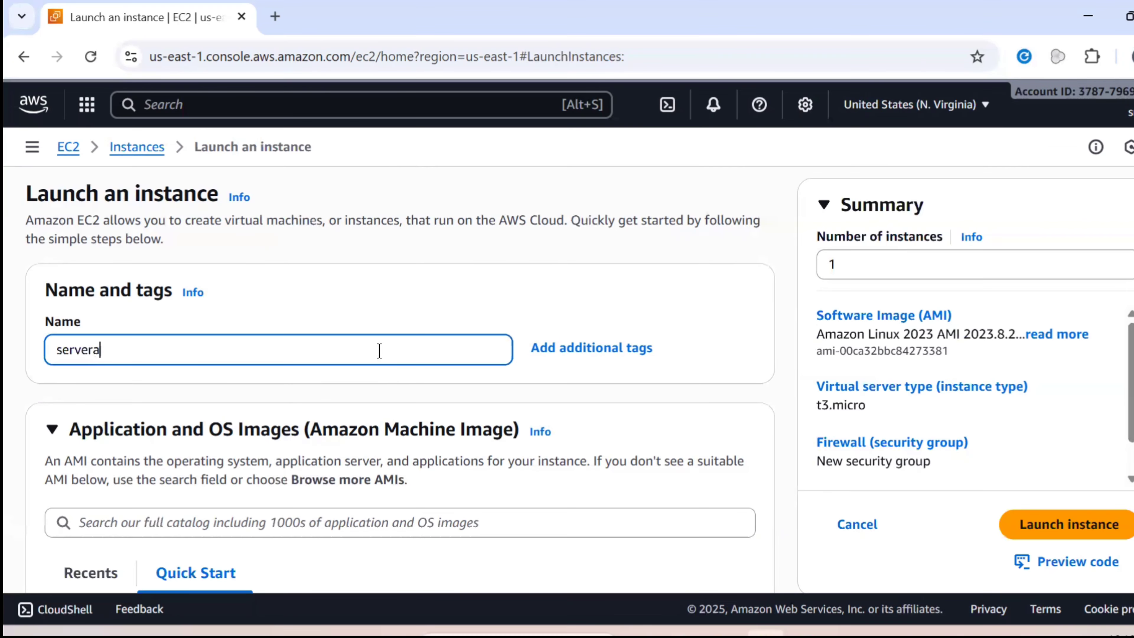
Step: Set the new instance's type to t2.micro
scroll(393, 388, down, 6)
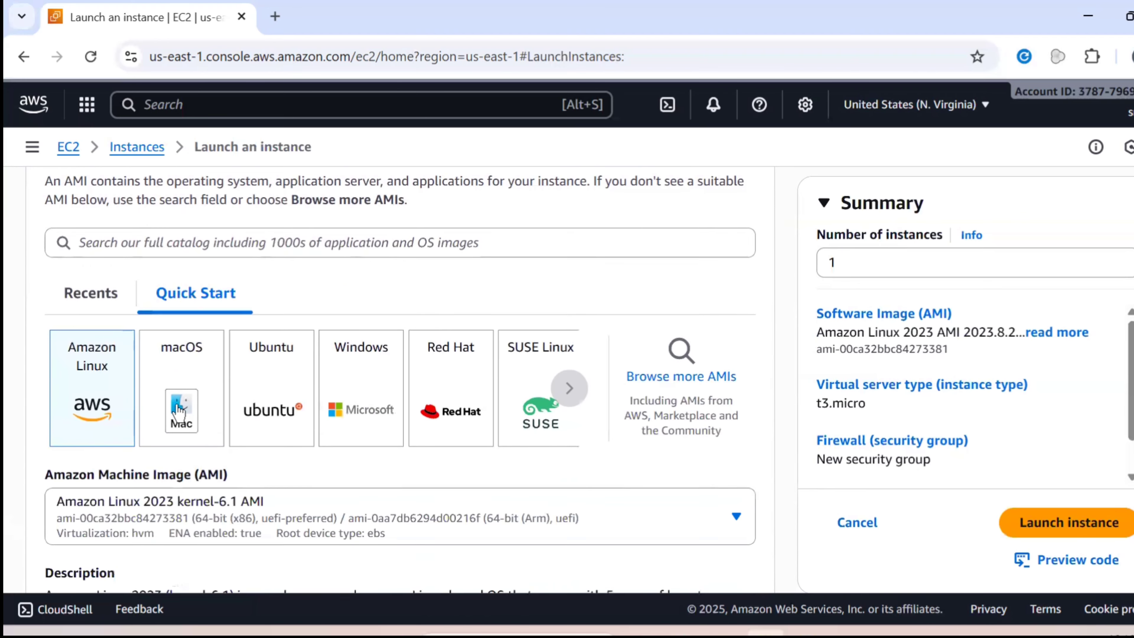
scroll(72, 434, down, 2)
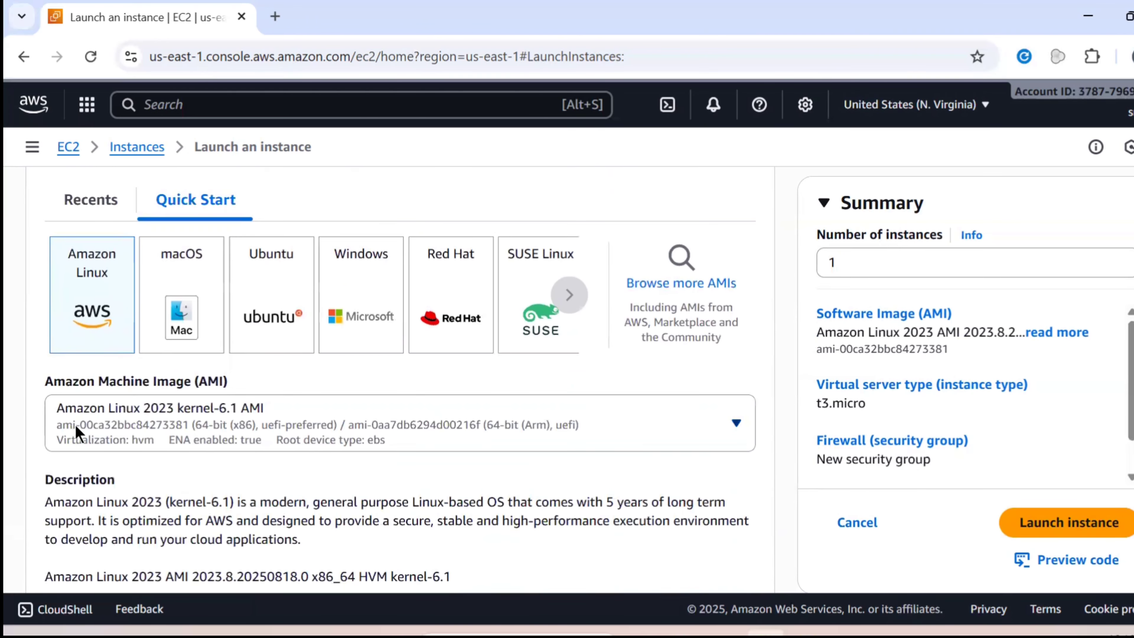
scroll(152, 440, down, 2)
scroll(157, 438, down, 10)
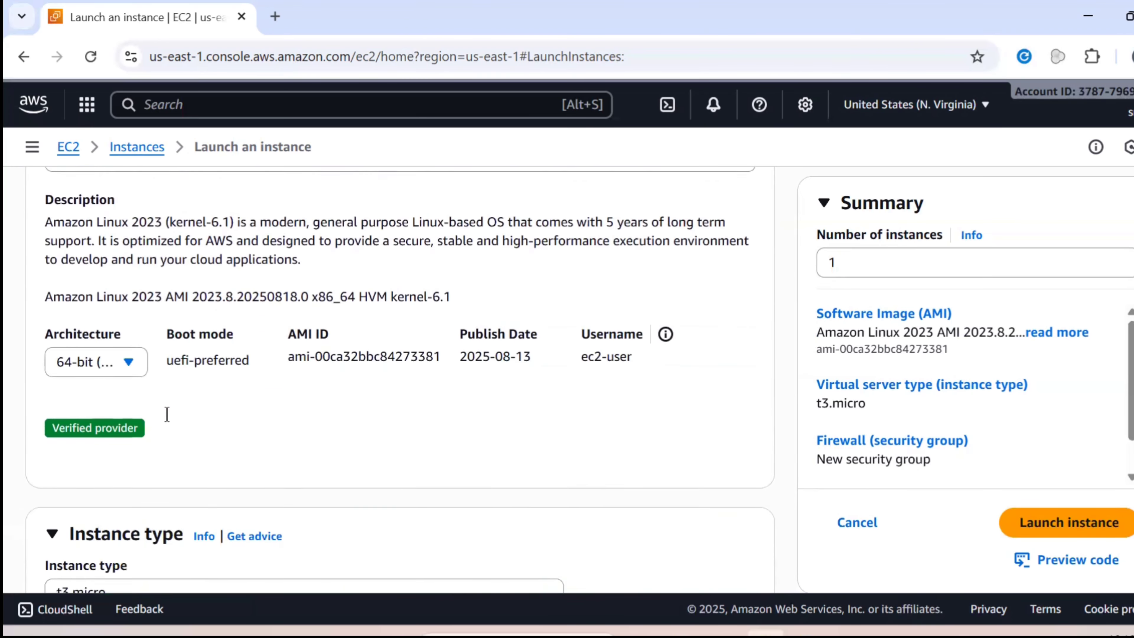
scroll(162, 435, down, 3)
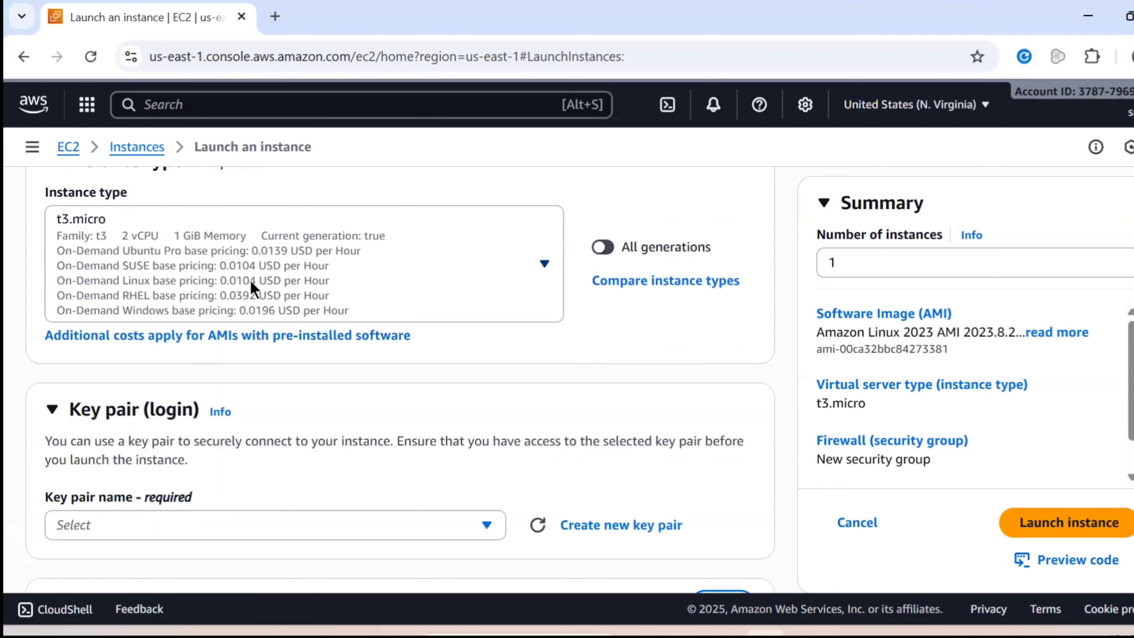
click(252, 286)
scroll(247, 467, down, 3)
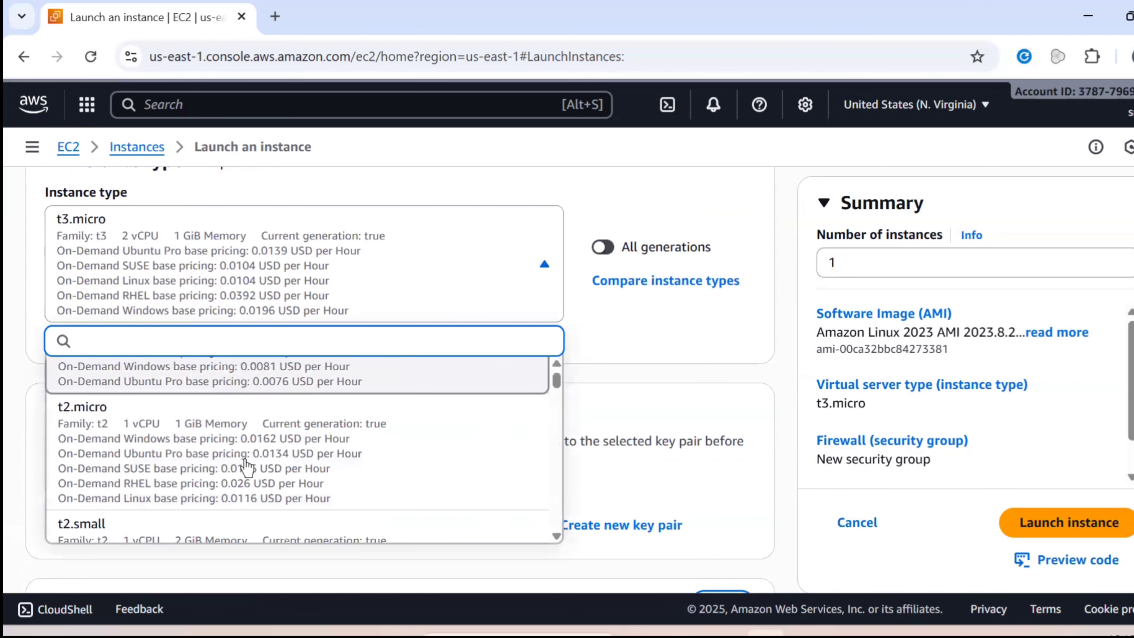
click(315, 436)
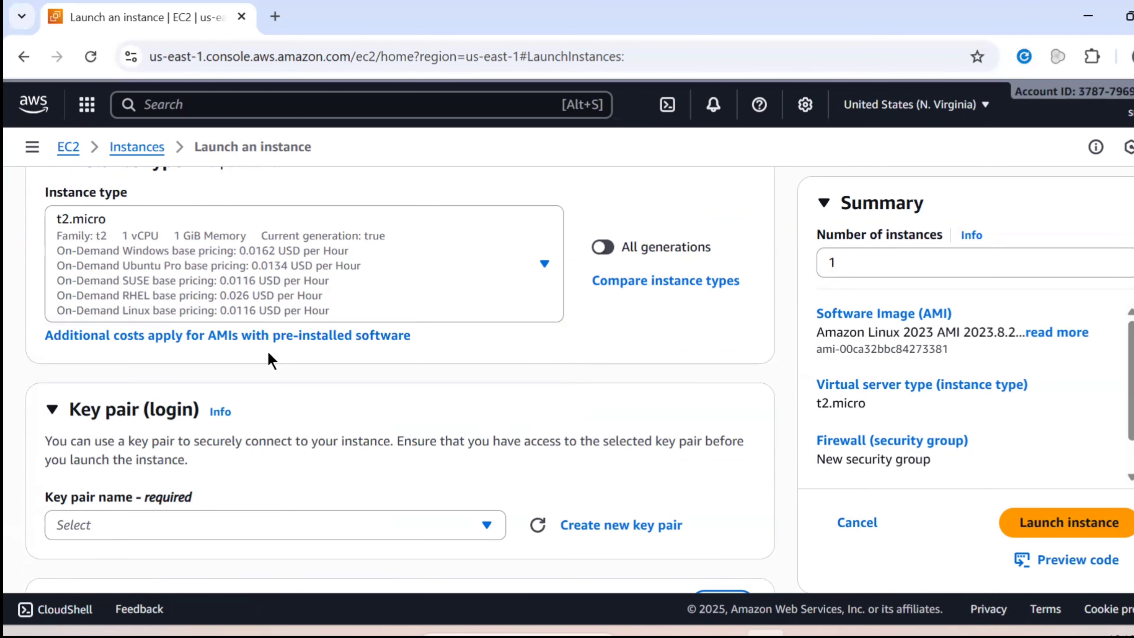
Step: Choose mykey6 as the login key pair for the instance
scroll(272, 359, down, 2)
click(275, 431)
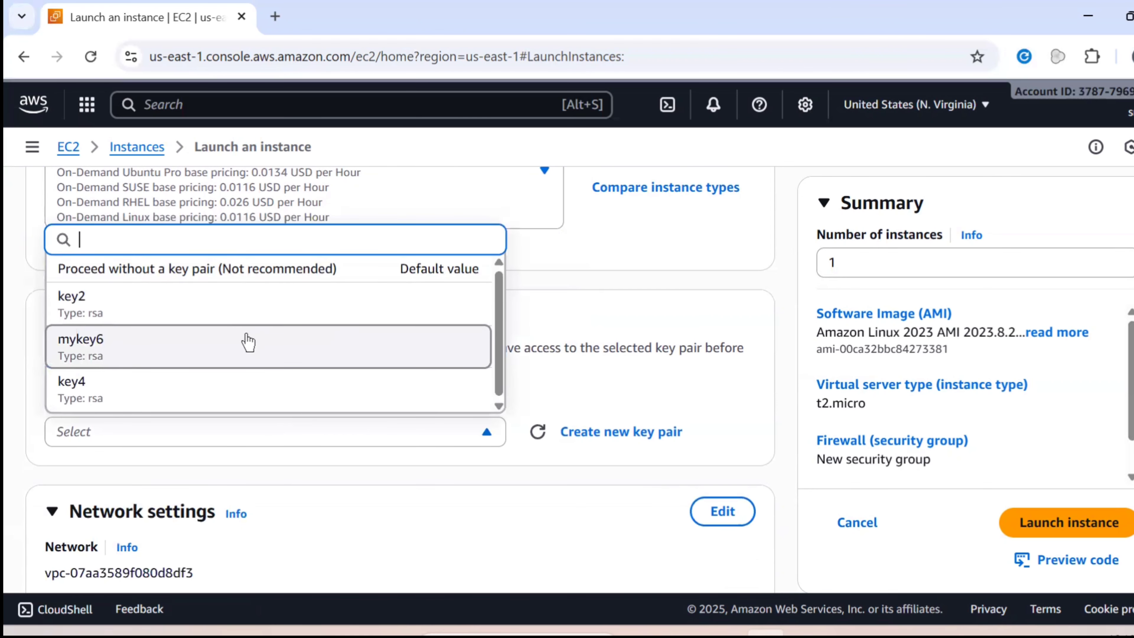
click(249, 342)
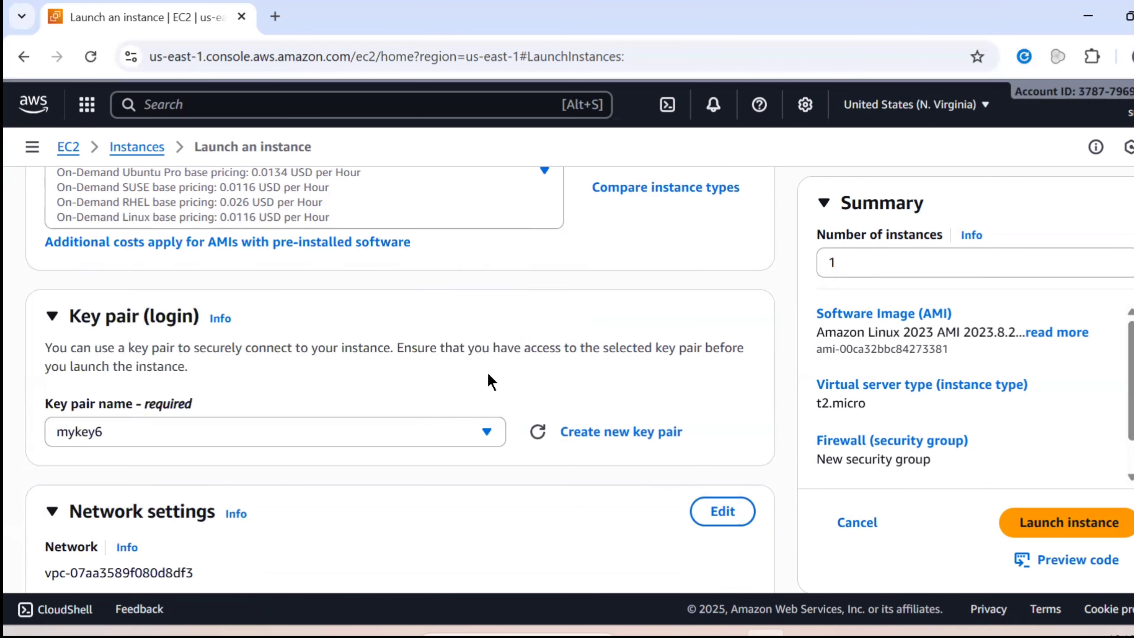
Step: Edit the network settings to place the instance in availability zone us-east-1a
scroll(651, 401, down, 6)
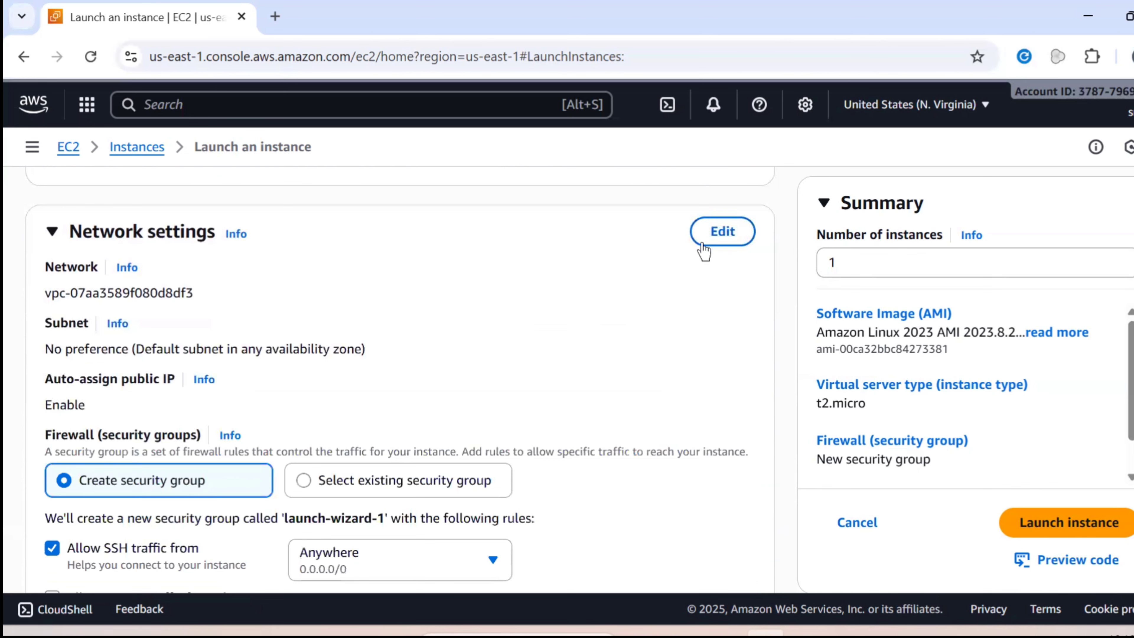
click(722, 232)
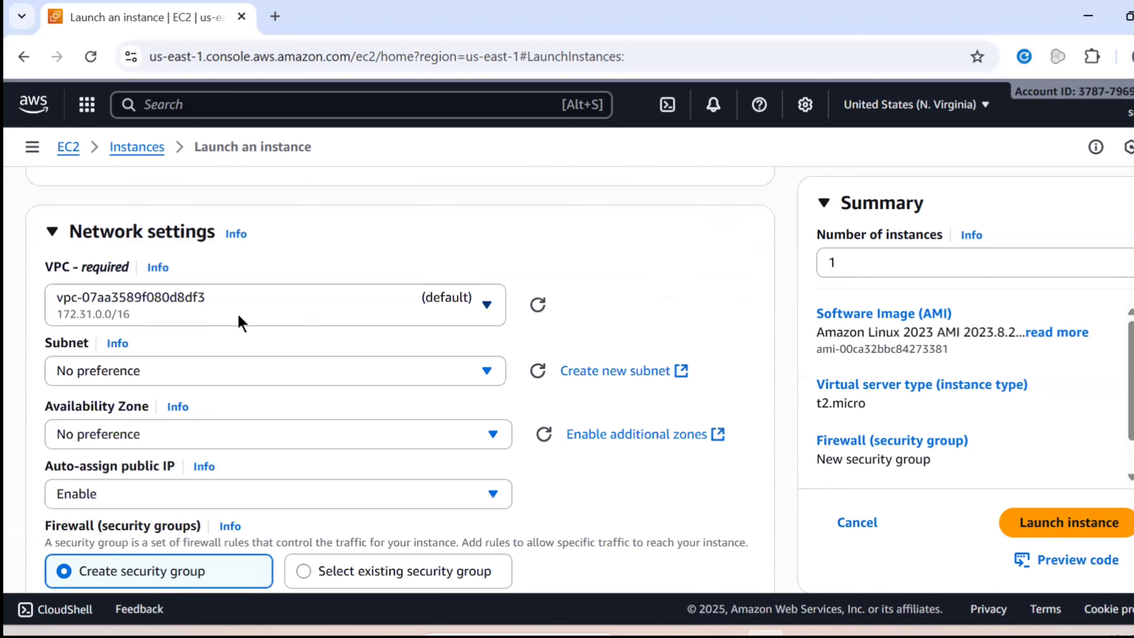
click(166, 442)
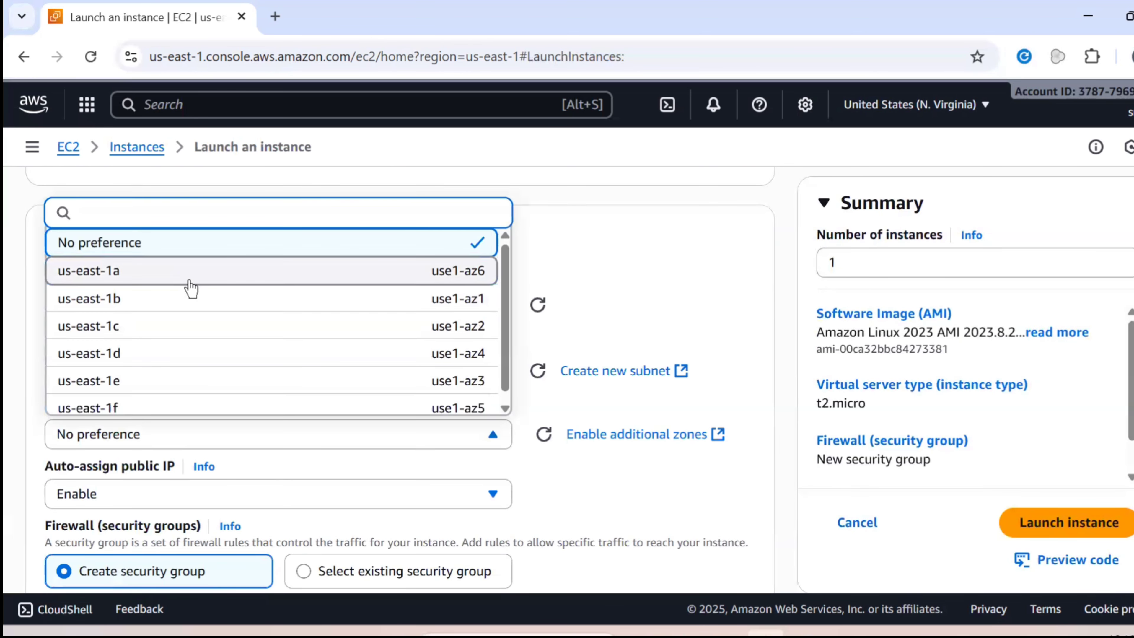
click(191, 286)
Step: Assign the existing default security group to the instance and launch it
scroll(190, 347, down, 3)
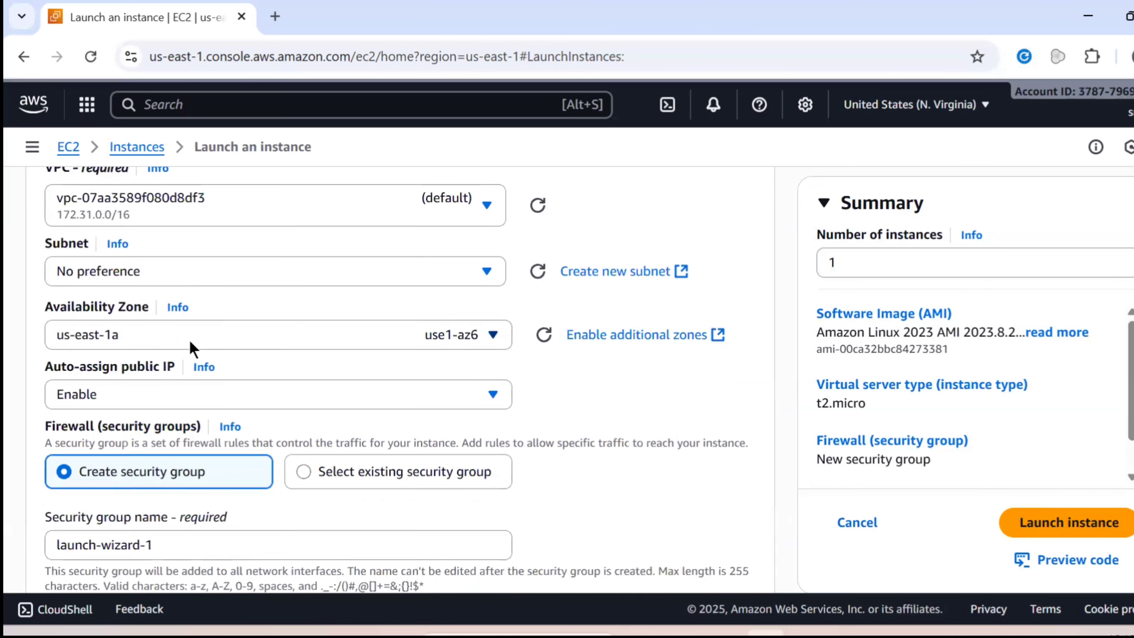
click(307, 387)
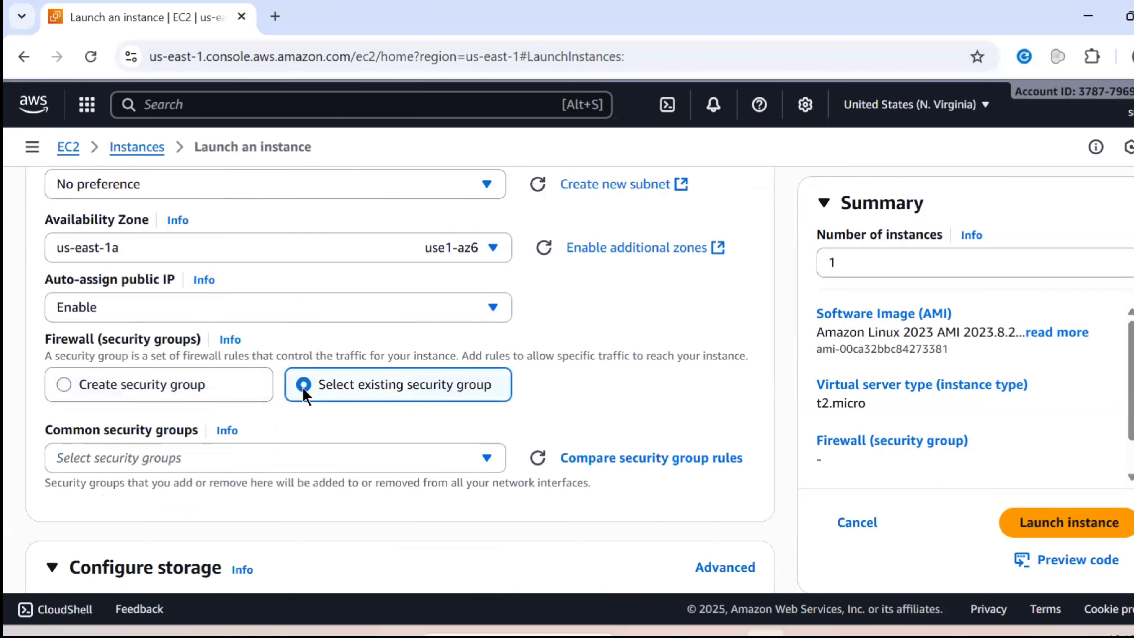
click(285, 458)
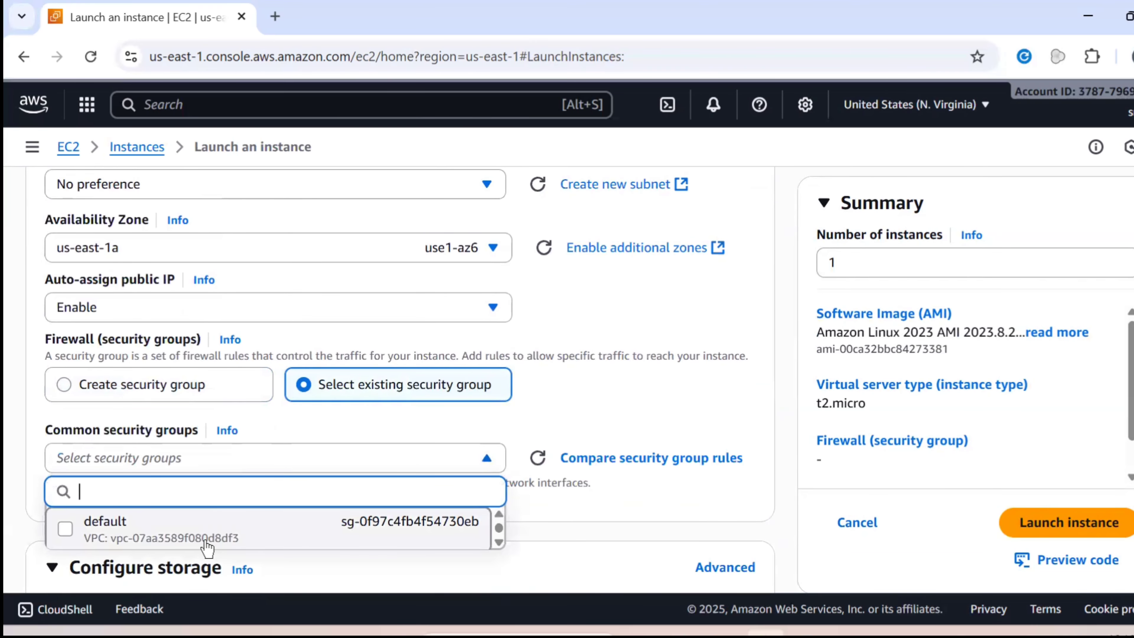
click(210, 534)
scroll(207, 543, down, 2)
scroll(209, 473, down, 4)
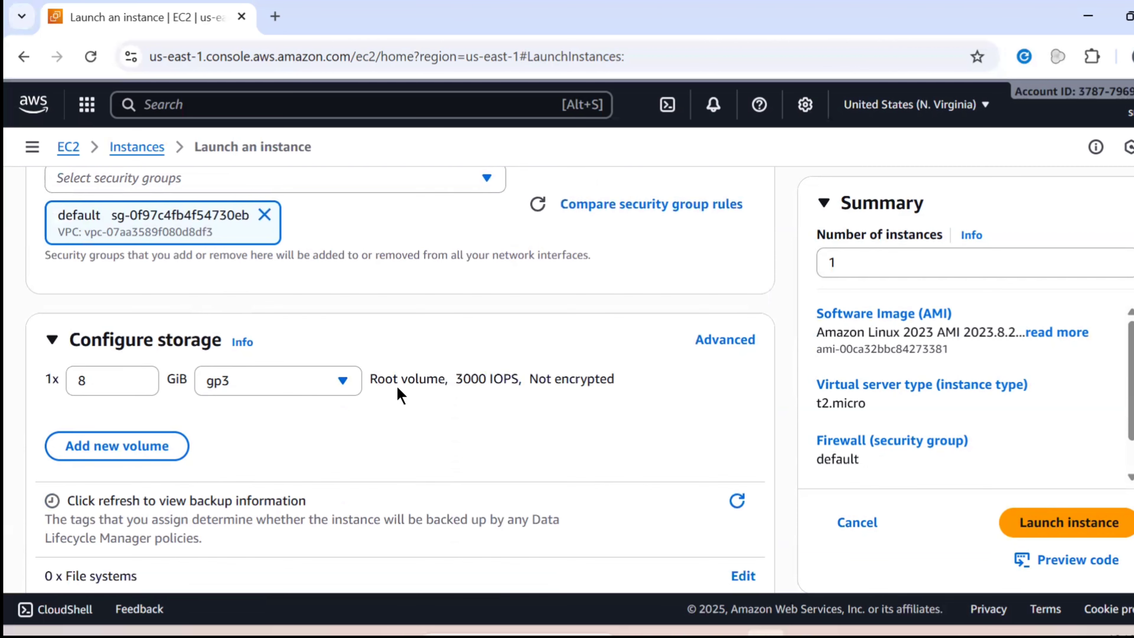
scroll(459, 459, down, 2)
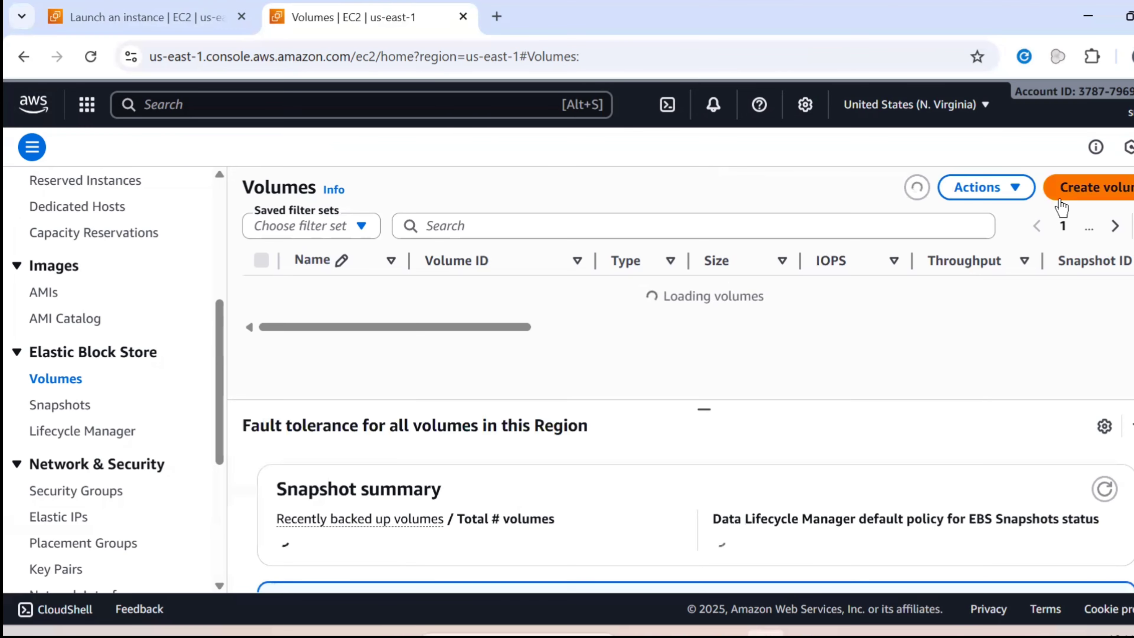
Step: Start creating a new EBS volume and set its size to 10 GiB
click(1072, 202)
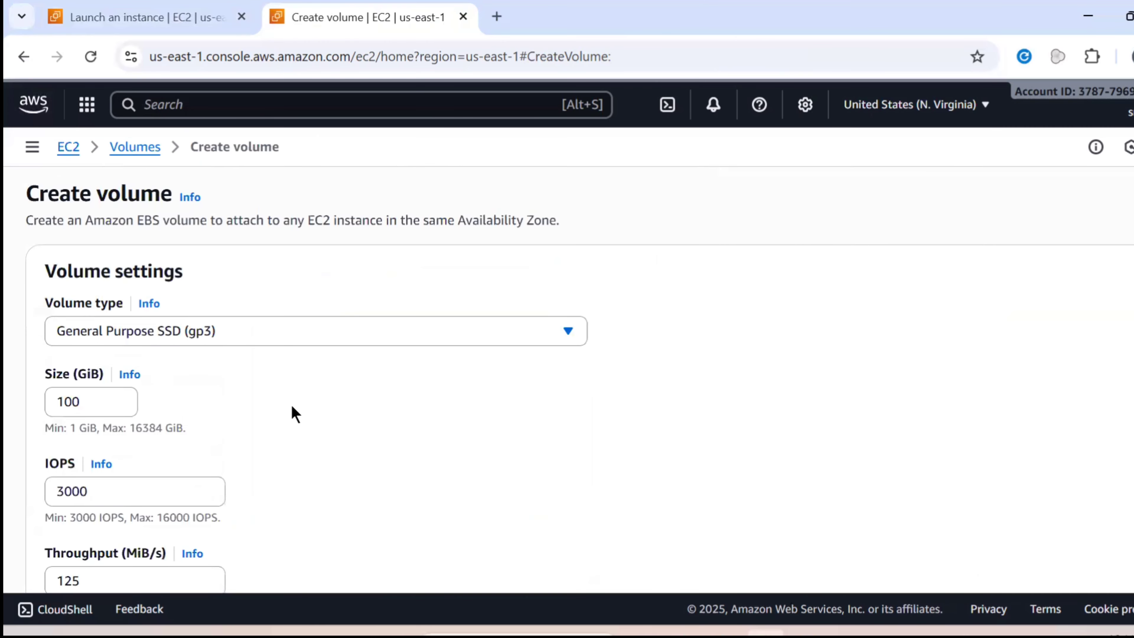
click(96, 401)
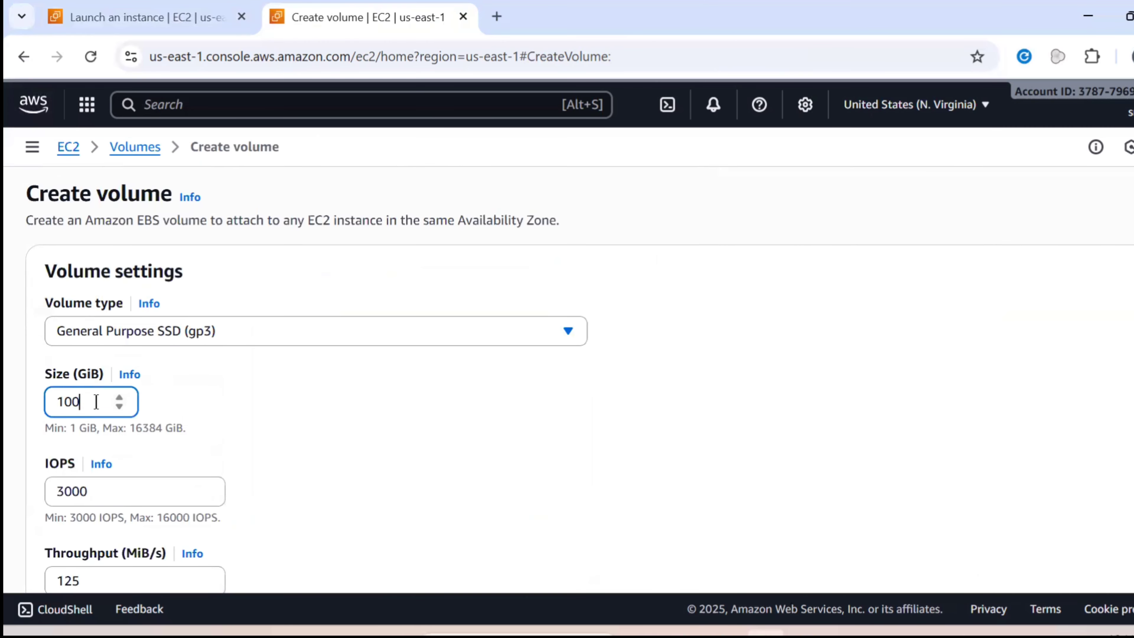
key(BackSpace)
scroll(152, 440, down, 2)
scroll(171, 417, down, 4)
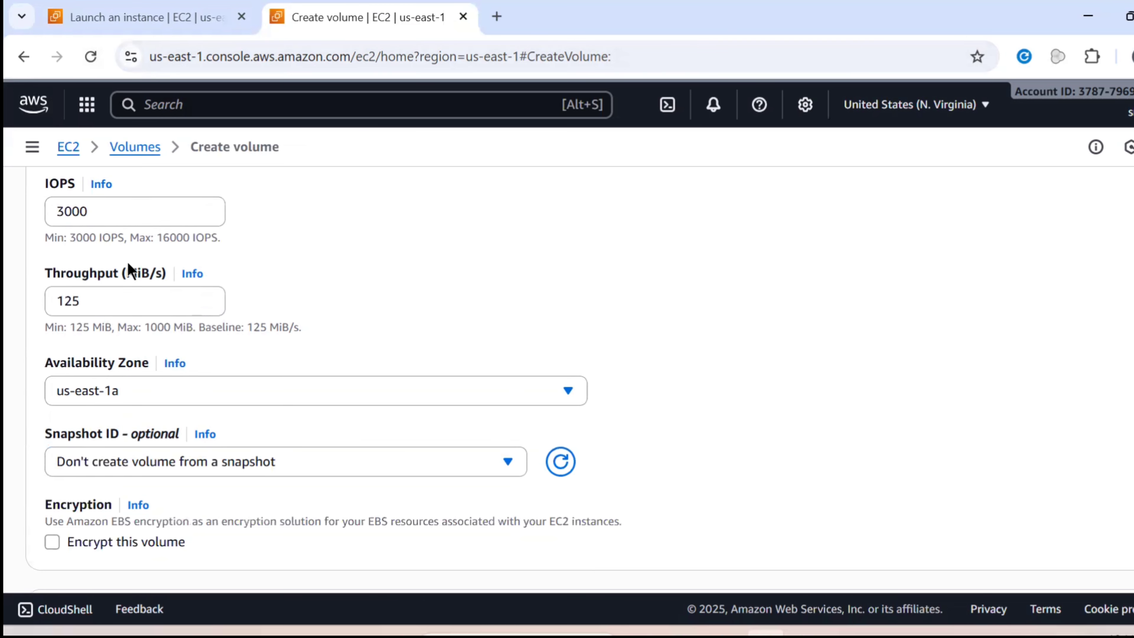
Step: Review the available volume types, keeping General Purpose SSD (gp3), and check the allowed size range
scroll(129, 270, up, 4)
click(120, 244)
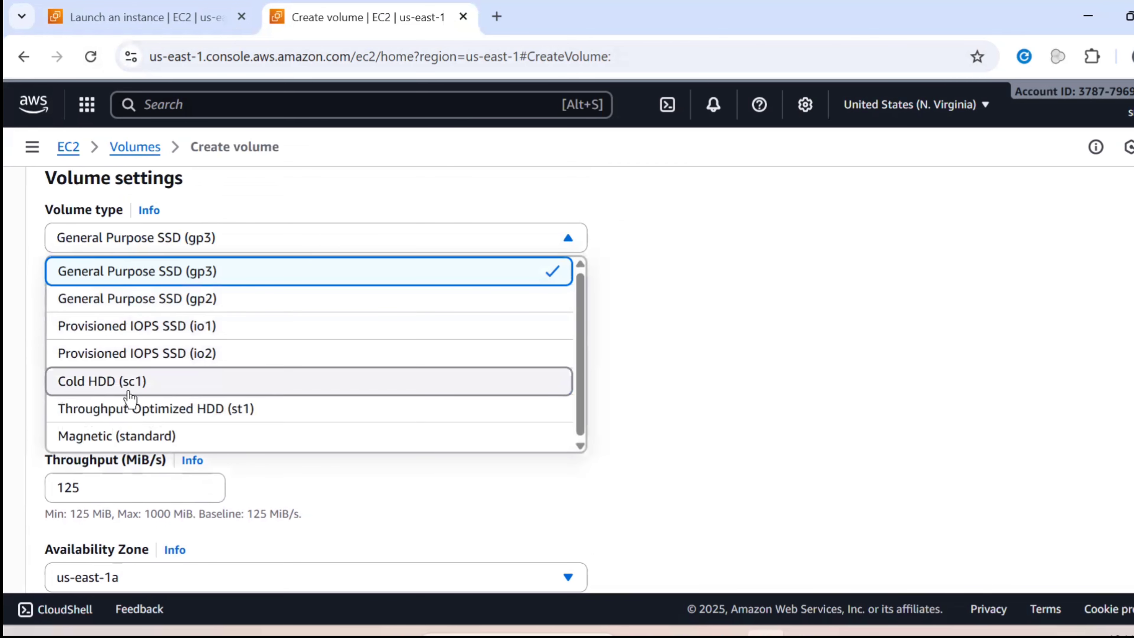
click(251, 279)
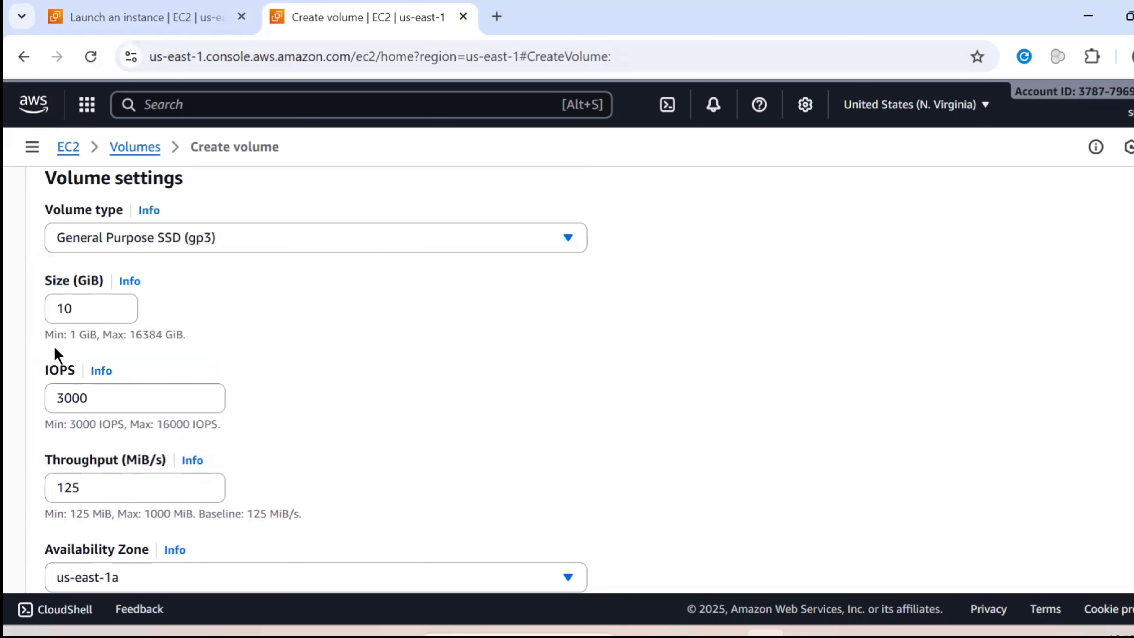
drag(43, 333, 103, 334)
click(147, 333)
scroll(165, 342, down, 1)
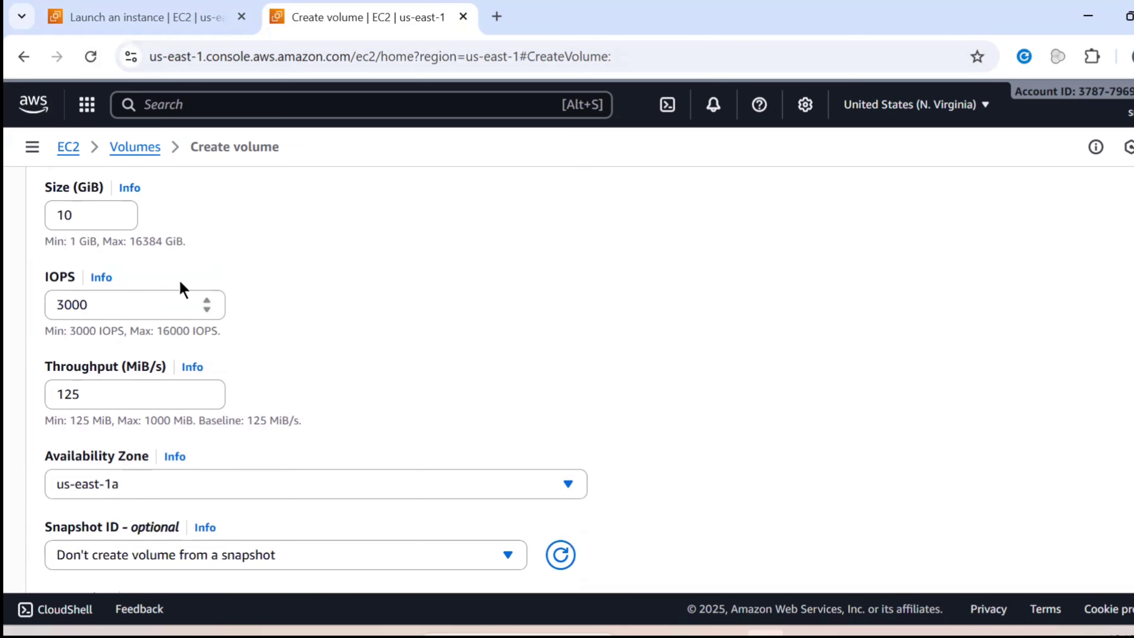
drag(118, 242, 193, 245)
click(193, 248)
Step: Try raising the volume's IOPS step by step and bring it back to 3000
click(64, 305)
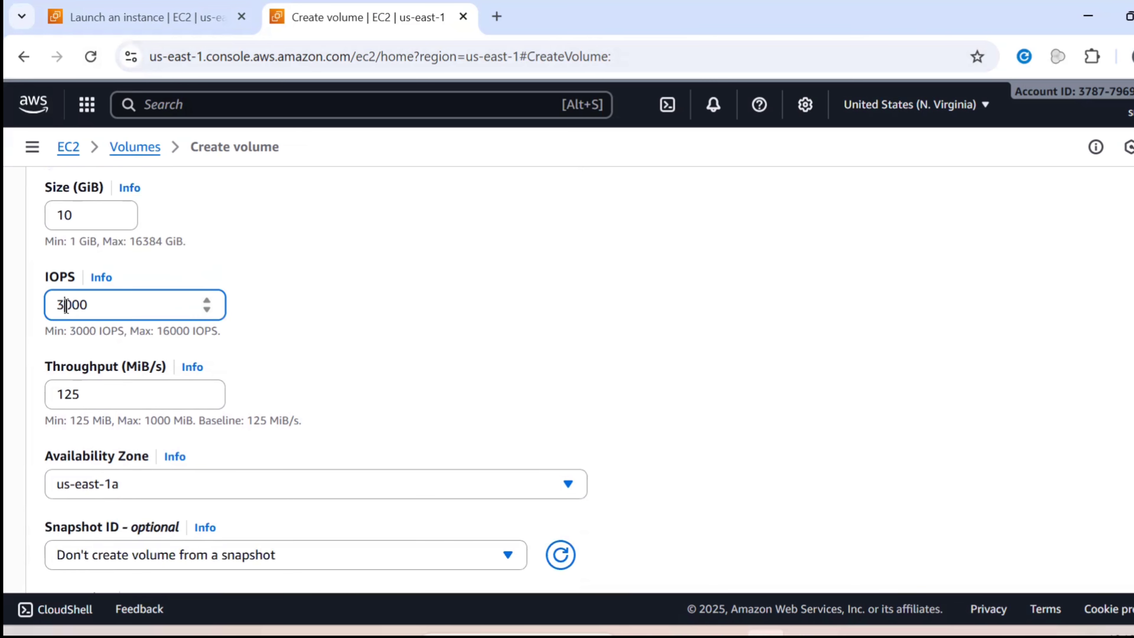
click(206, 301)
click(206, 301)
click(206, 302)
click(206, 303)
click(205, 303)
click(206, 301)
click(206, 301)
click(206, 301)
click(206, 301)
click(206, 301)
click(205, 301)
click(206, 309)
click(206, 309)
click(207, 309)
click(206, 310)
click(206, 309)
click(206, 310)
click(206, 309)
click(206, 309)
click(207, 309)
Step: Review the volume's throughput setting and the availability zones offered for it
scroll(303, 328, down, 2)
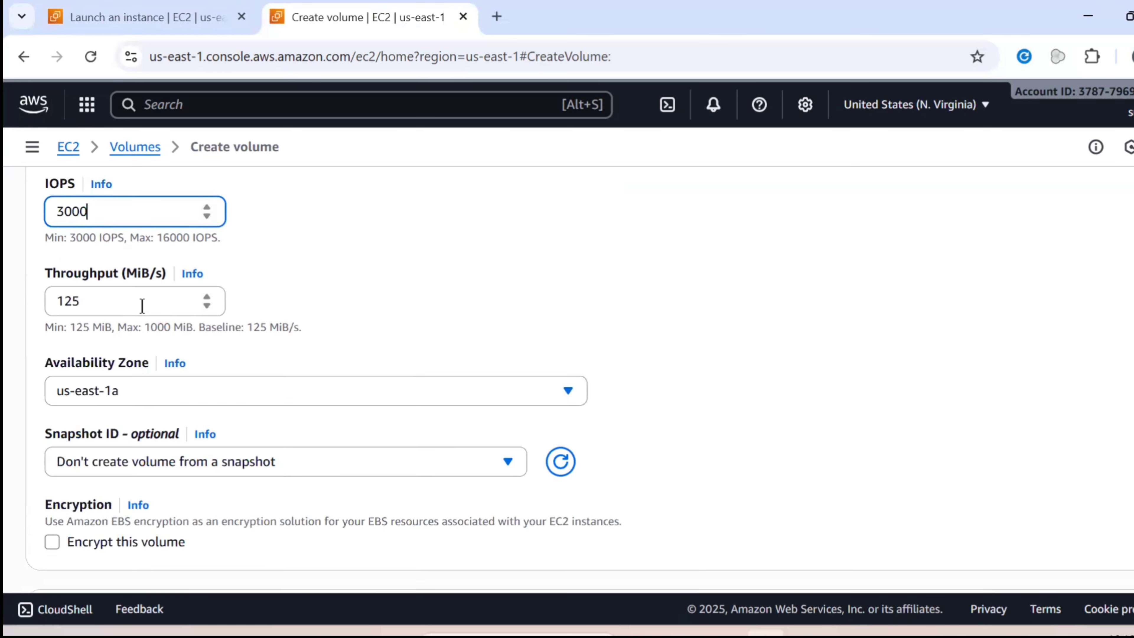
click(127, 293)
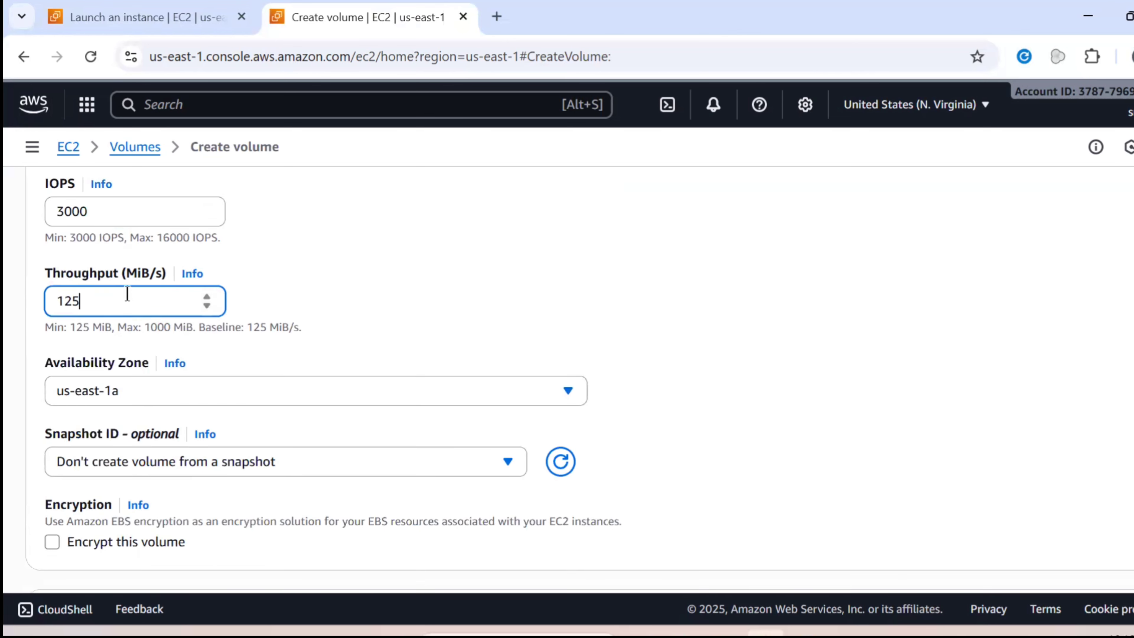
scroll(127, 294, down, 2)
click(109, 298)
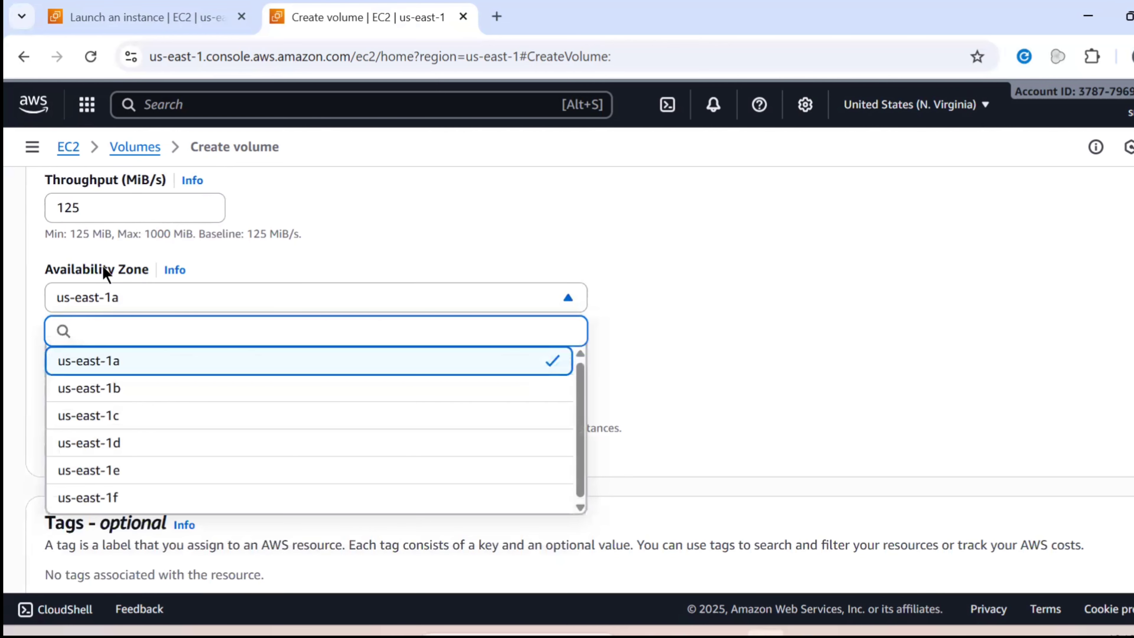
Step: Check the servera instance's availability zone in the instances list and return to the volume form
click(143, 17)
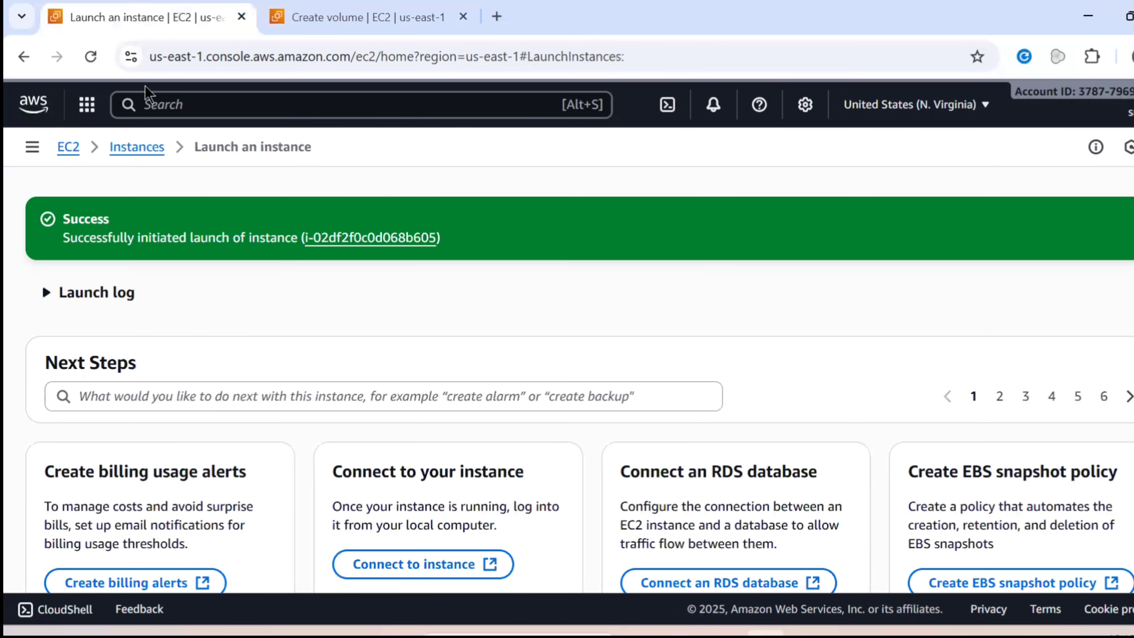
click(130, 147)
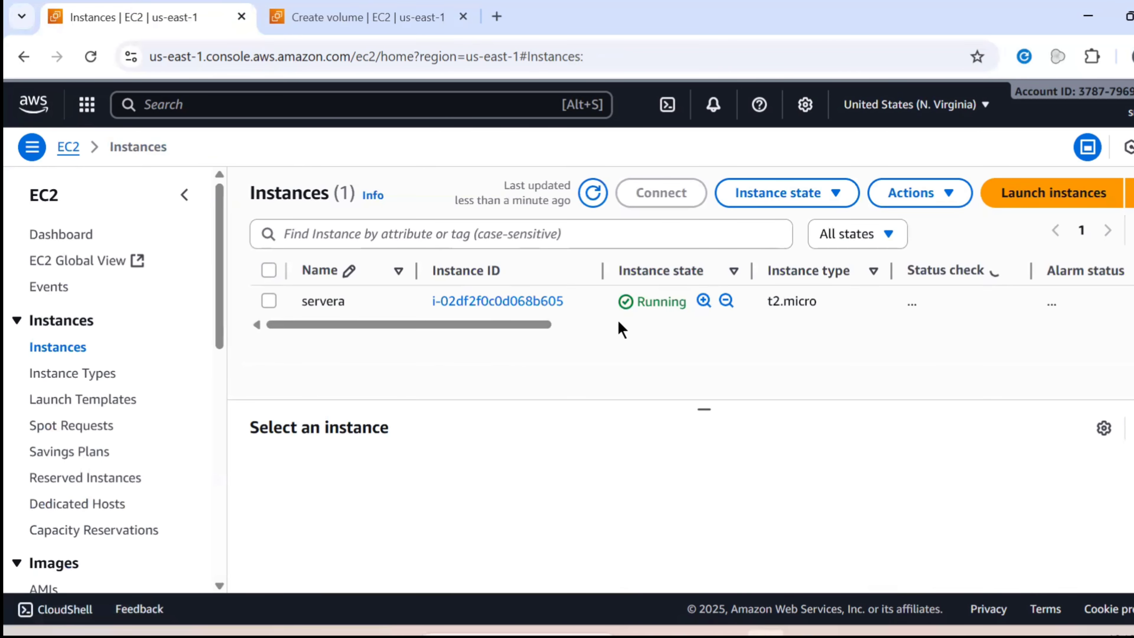
click(618, 327)
drag(618, 326, 565, 325)
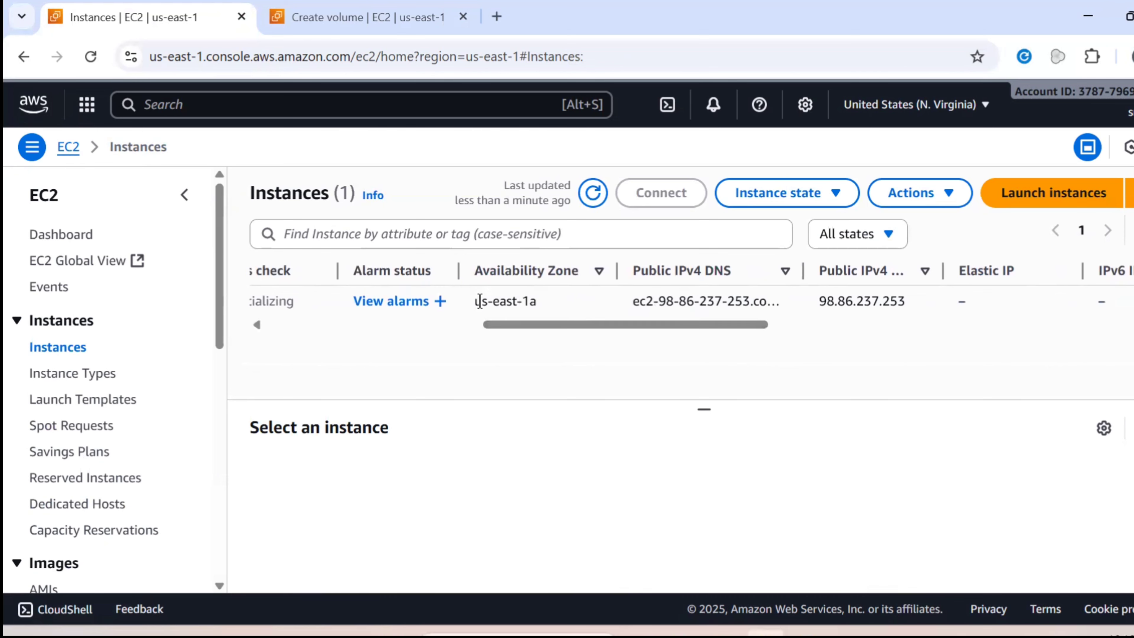
click(357, 17)
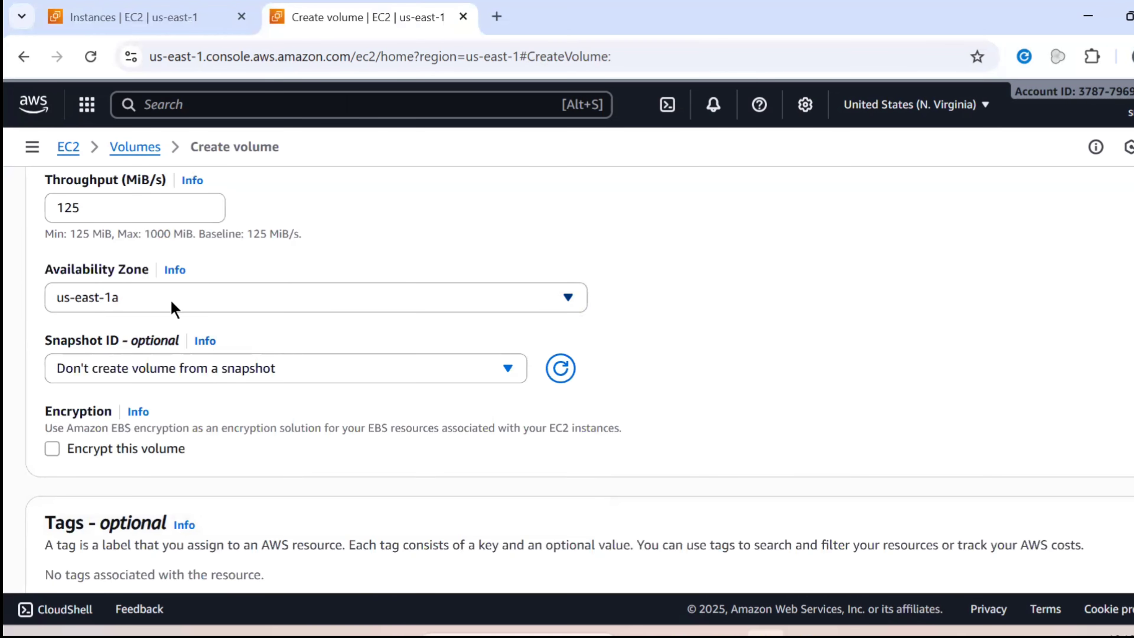
scroll(172, 309, down, 6)
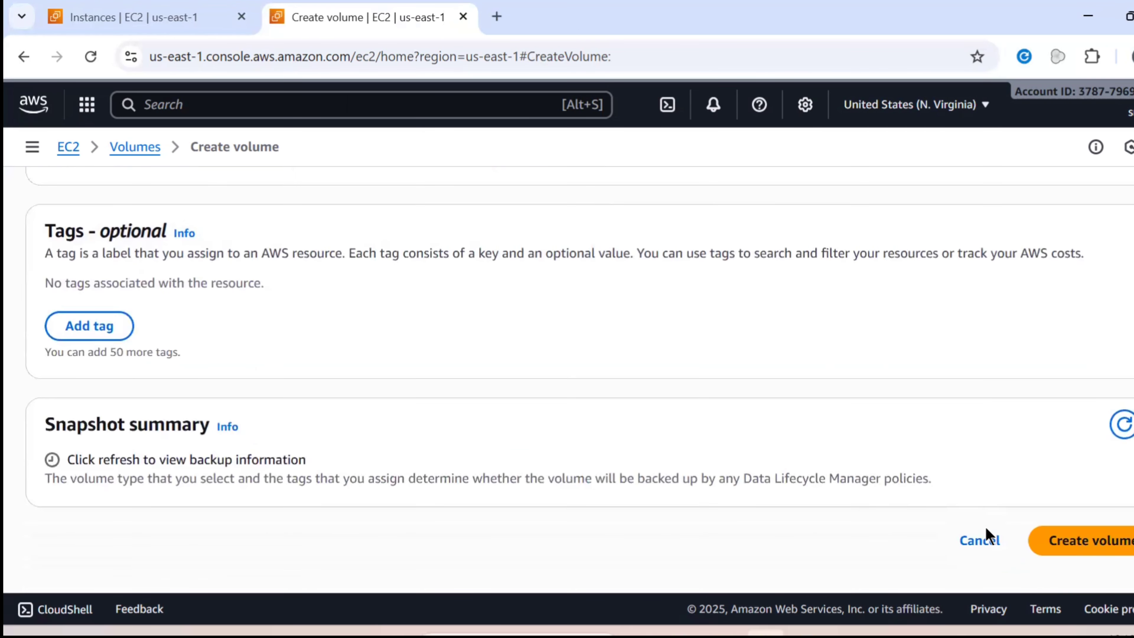
Step: Create the configured EBS volume and refresh the volumes list
click(1080, 541)
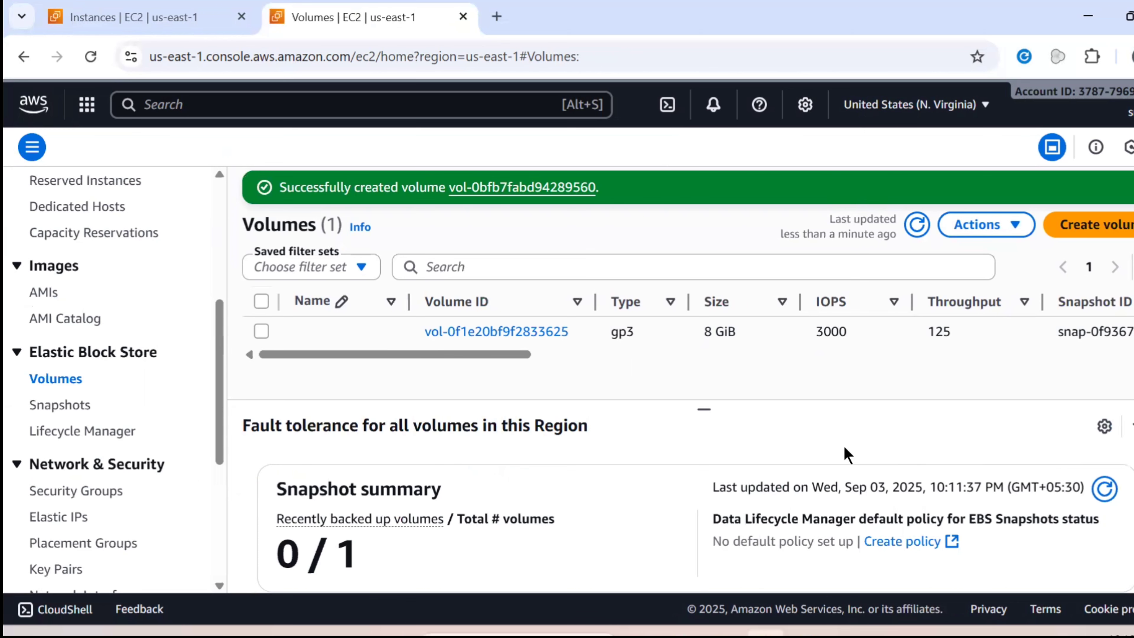
click(560, 356)
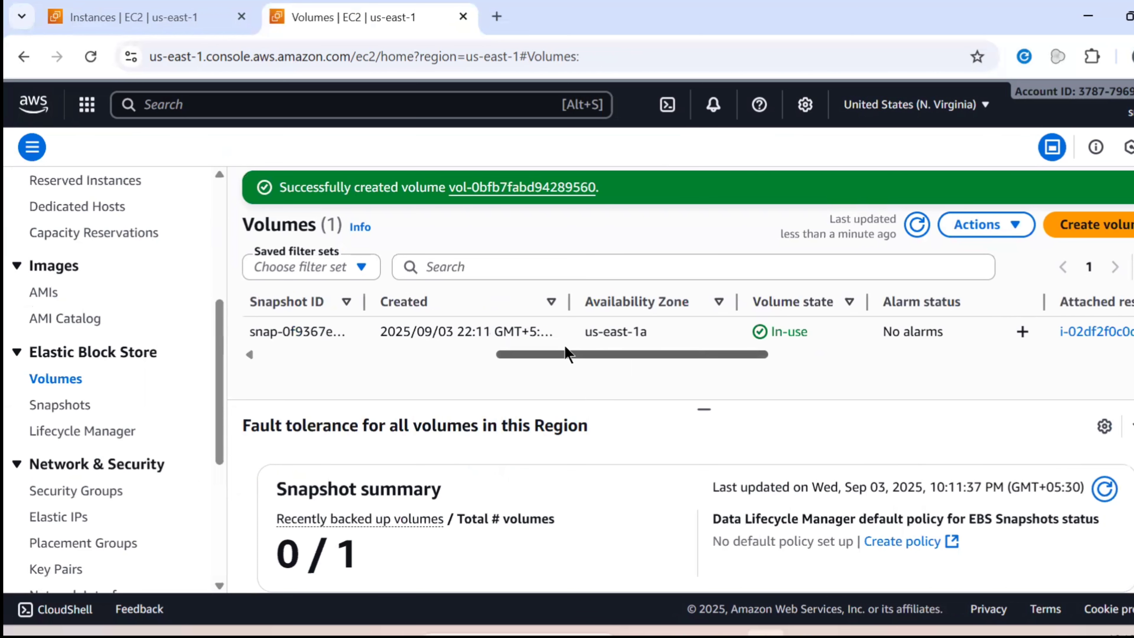
click(429, 354)
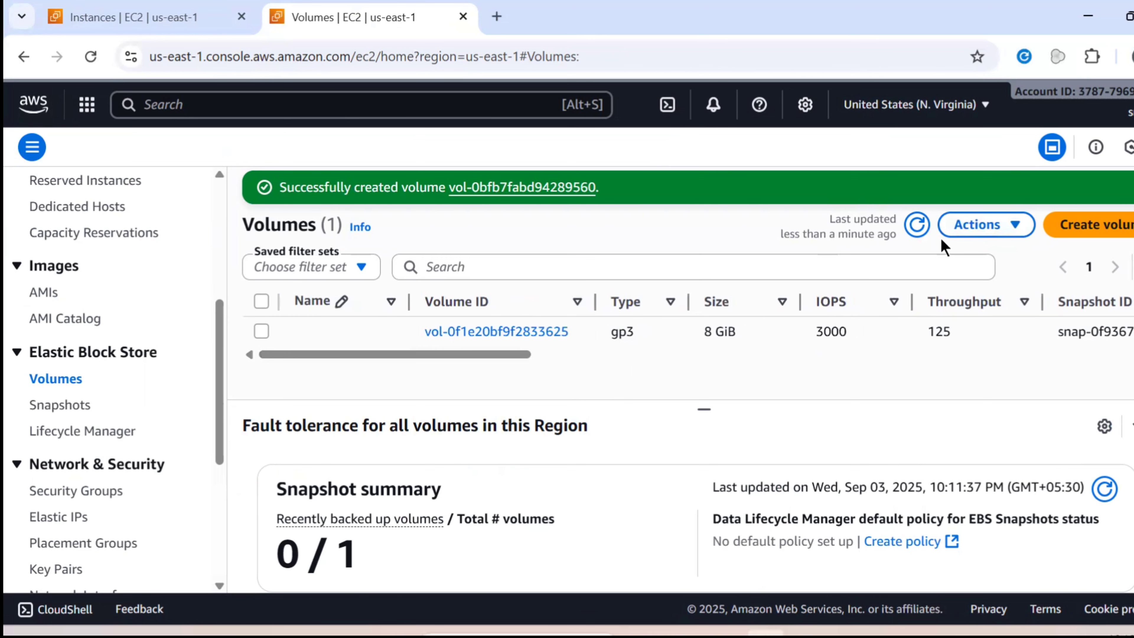
click(917, 224)
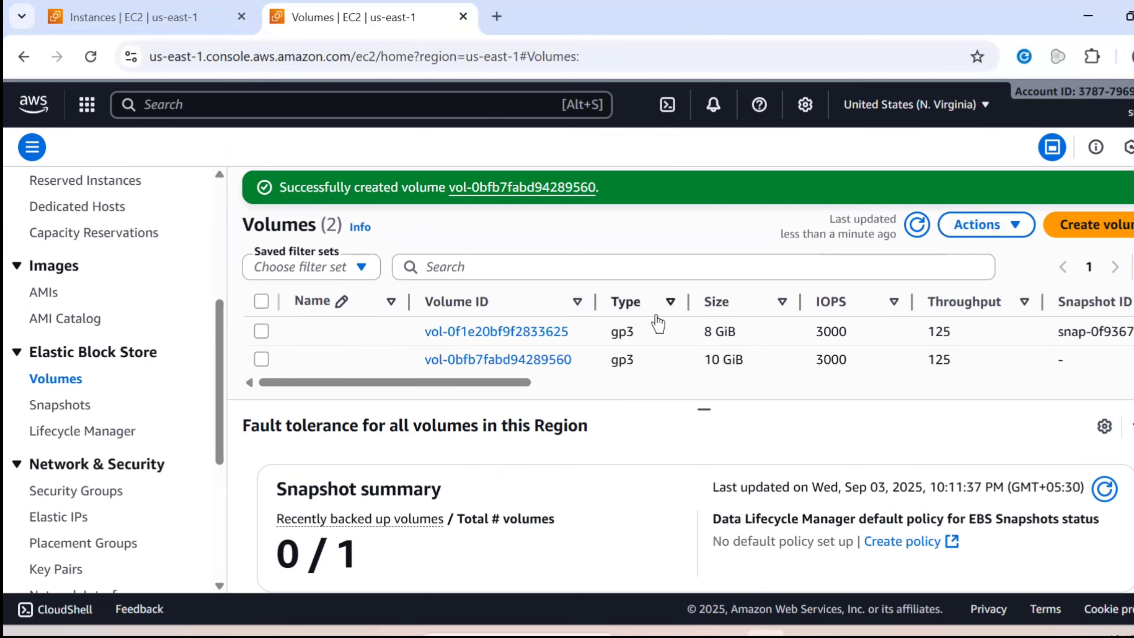
Step: Compare the entries of the 8 GiB and 10 GiB volumes in the volumes list
click(422, 342)
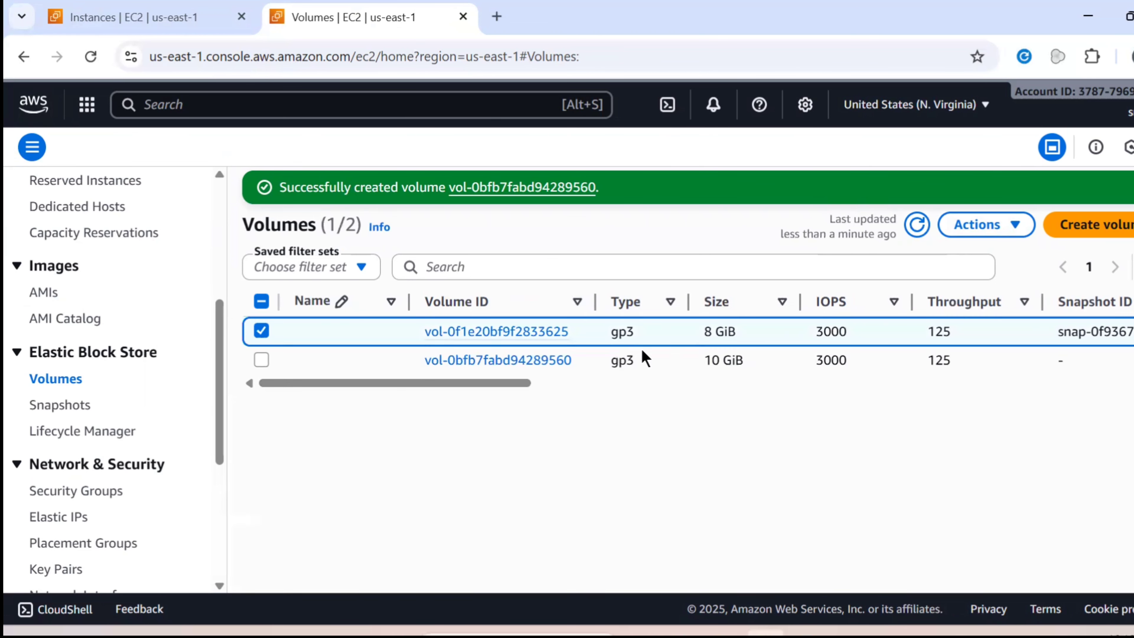
click(261, 331)
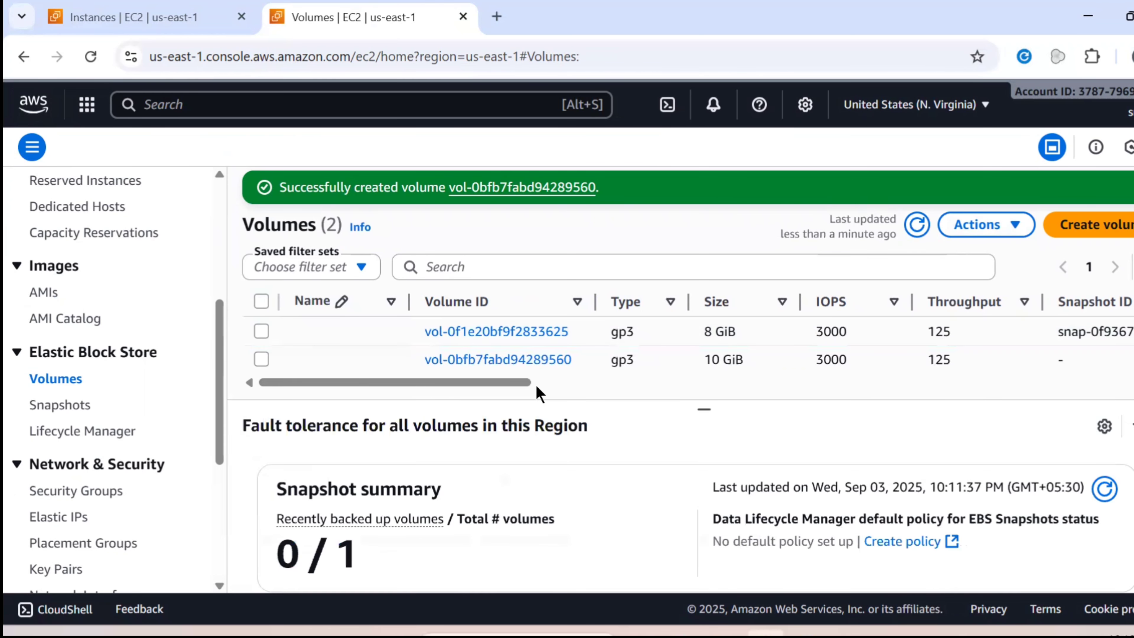
click(552, 384)
click(451, 384)
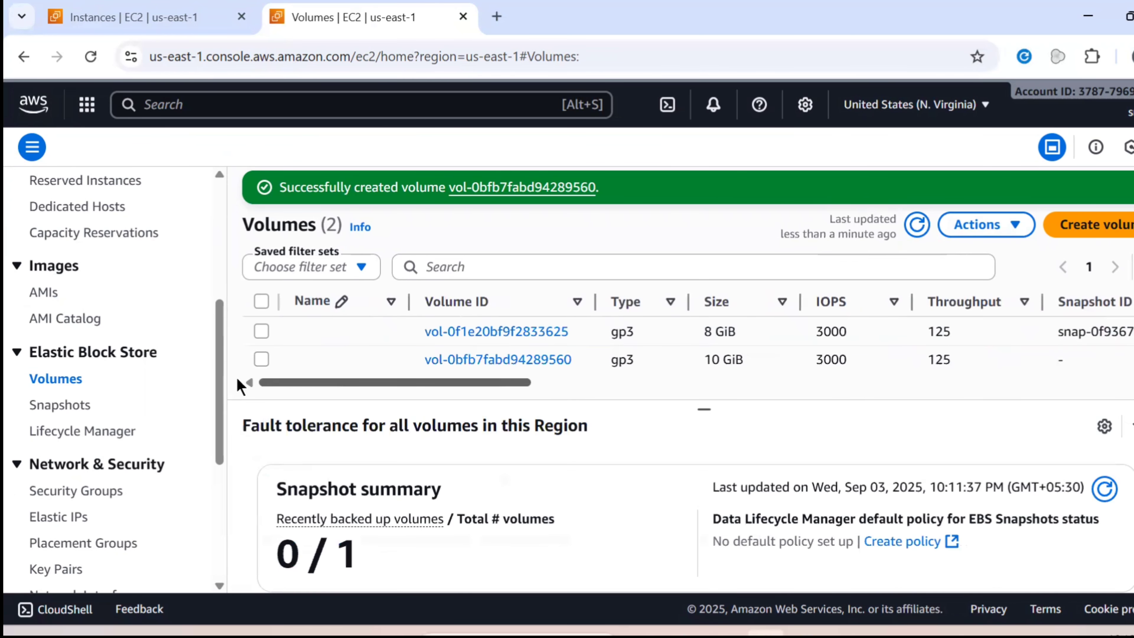
Step: Start attaching the 10 GiB volume and choose the running servera instance as its target
click(262, 359)
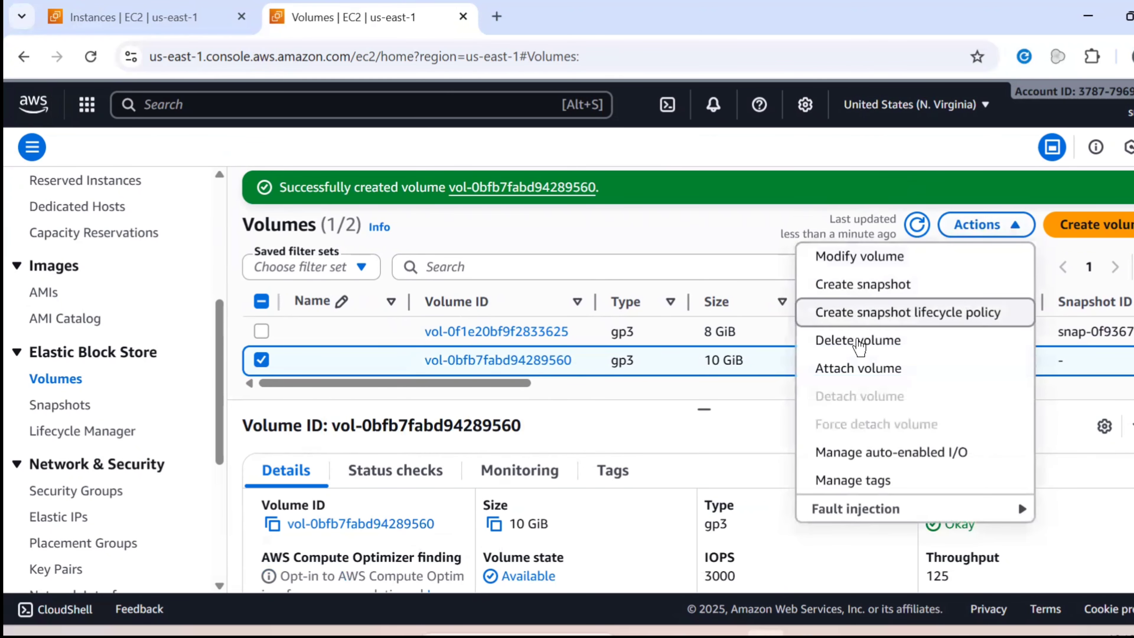
click(840, 369)
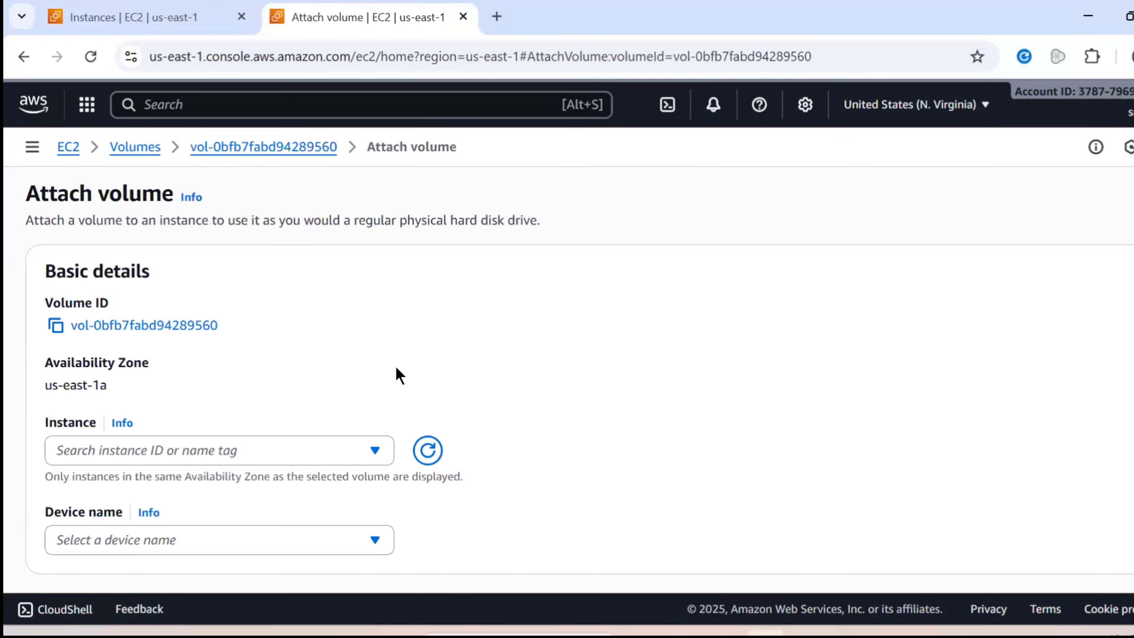
scroll(280, 402, down, 2)
click(277, 384)
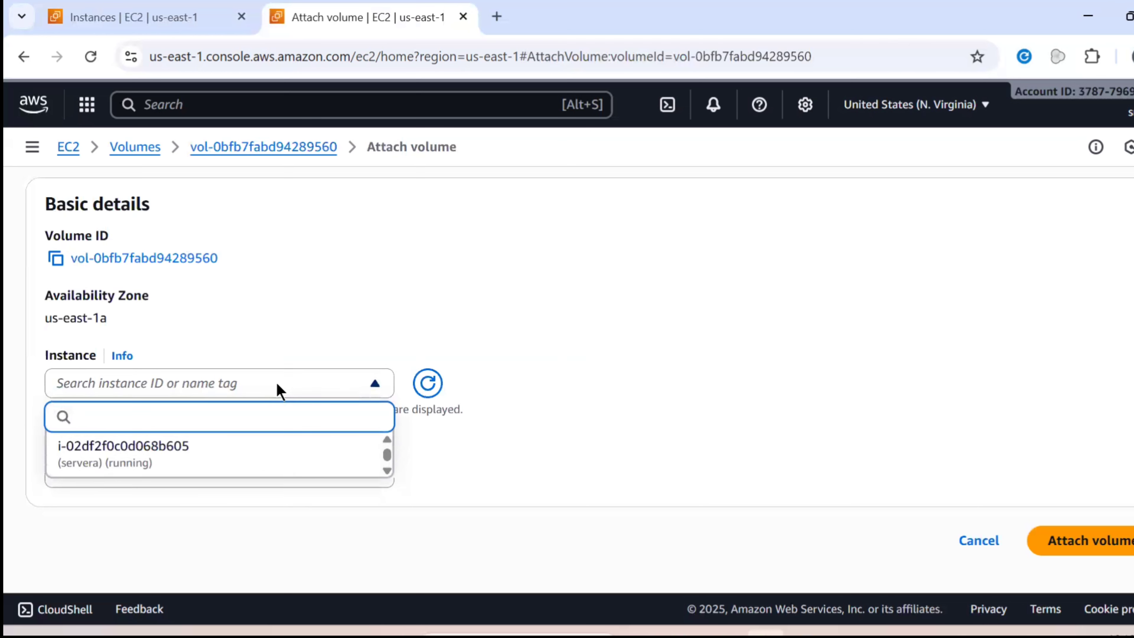
click(241, 450)
Step: Set the device name to /dev/sdg and attach the volume to the instance
scroll(276, 358, down, 2)
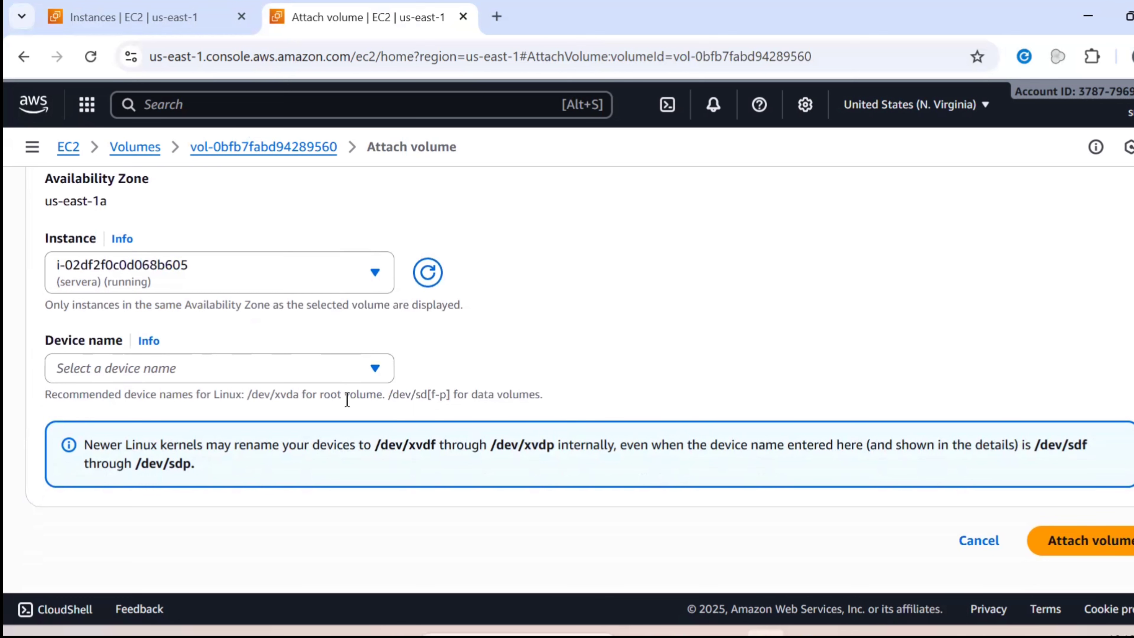
click(337, 368)
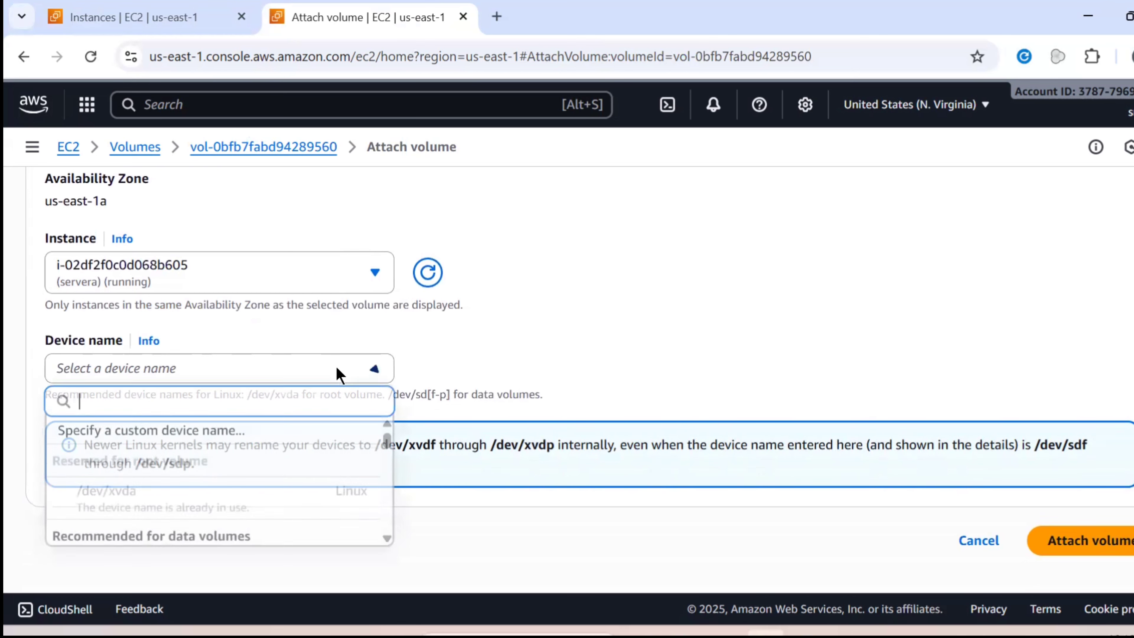
scroll(284, 457, down, 5)
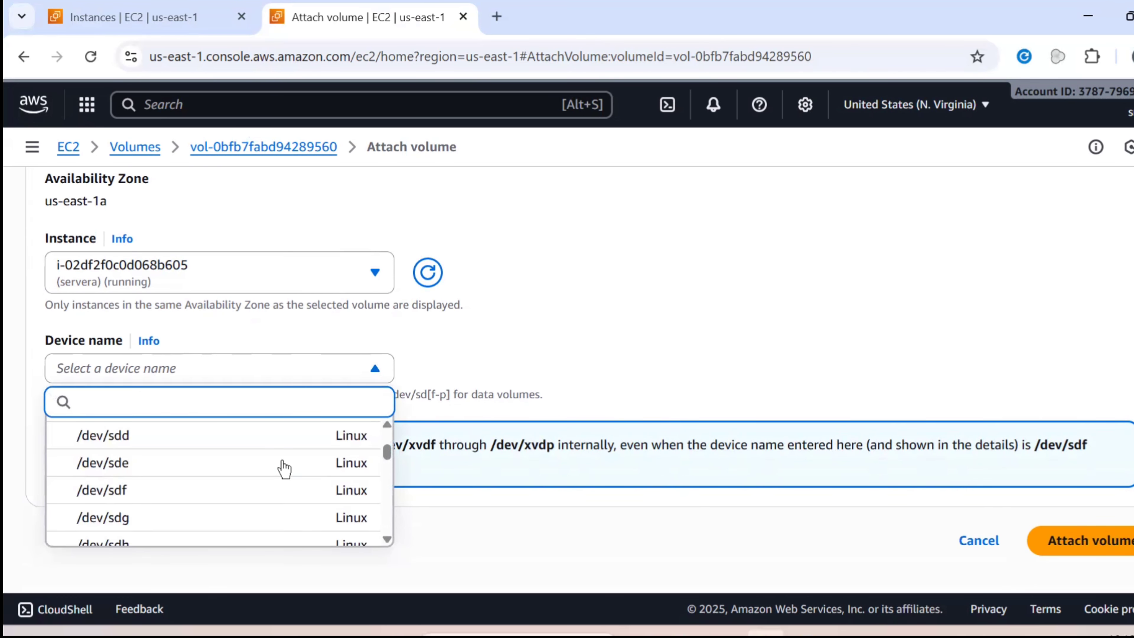
scroll(283, 461, down, 3)
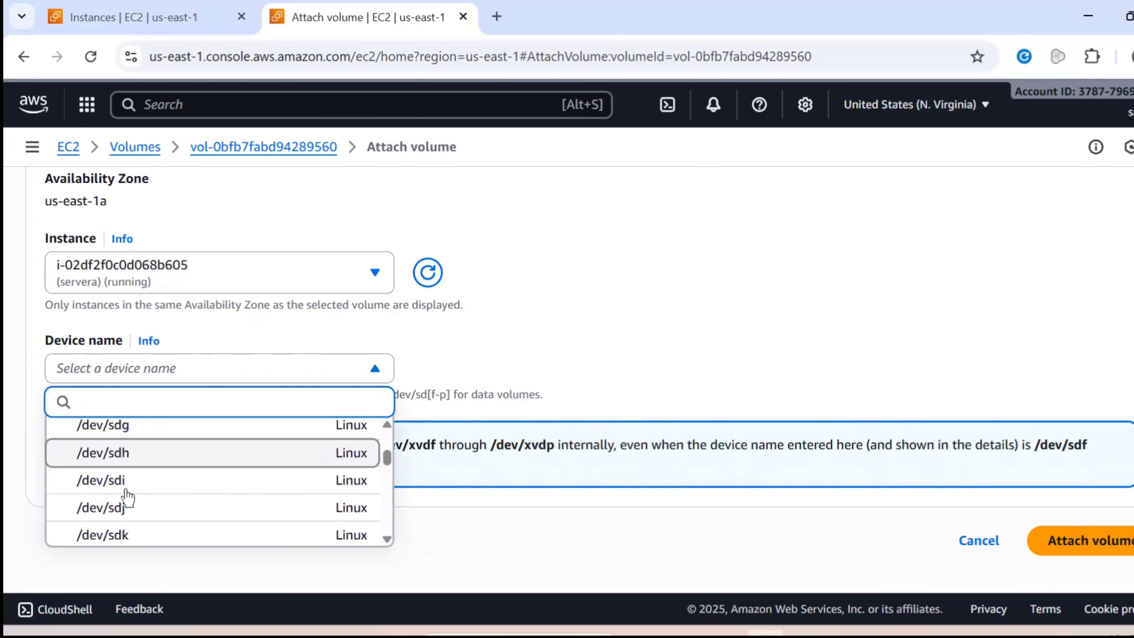
click(100, 432)
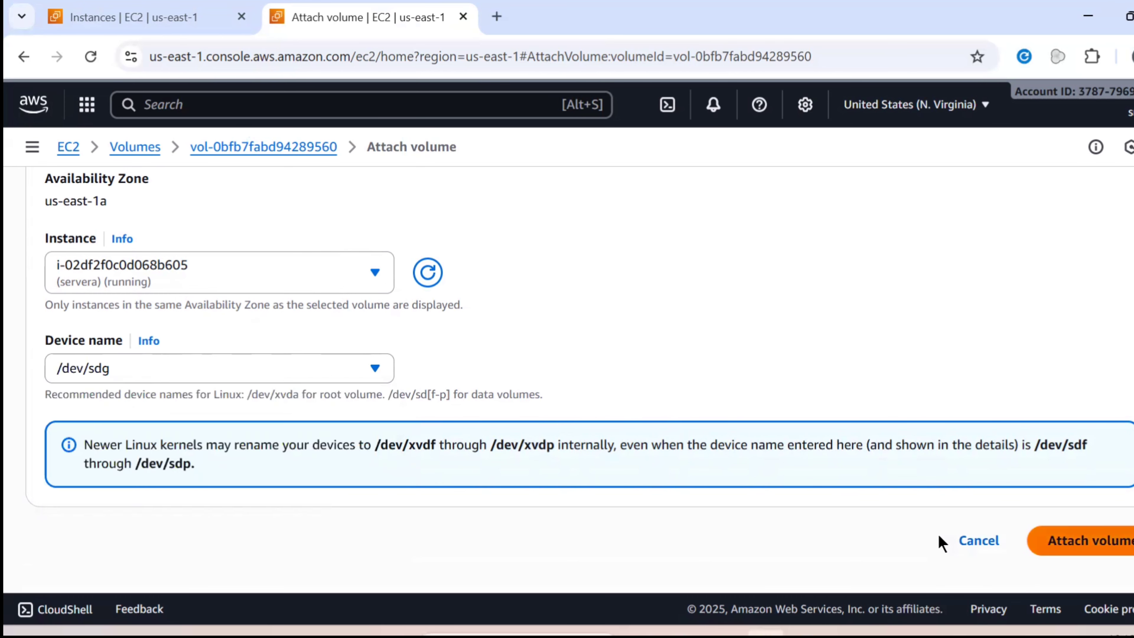
click(1099, 539)
Step: Connect to the servera instance over its public IP with the default username ec2-user
click(134, 17)
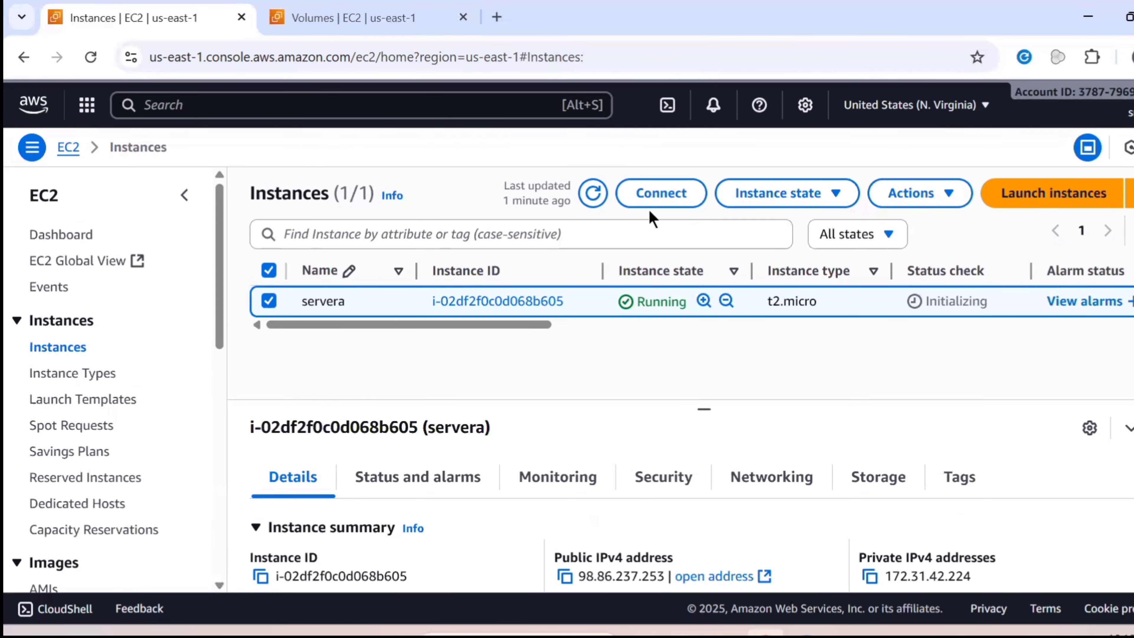
click(660, 193)
scroll(641, 248, down, 3)
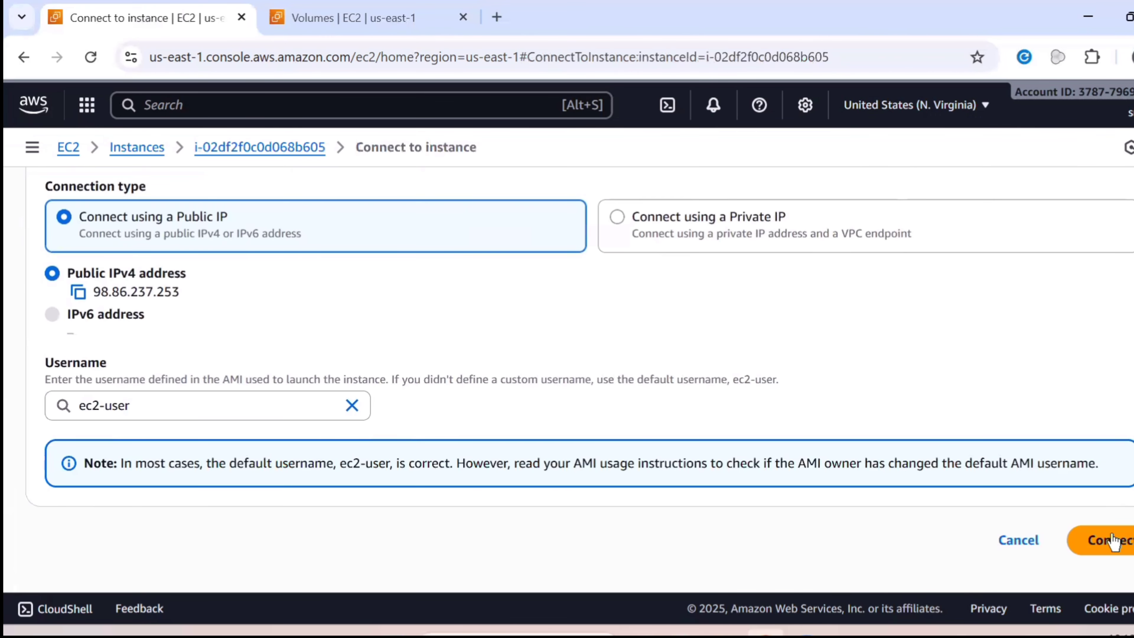
click(1105, 541)
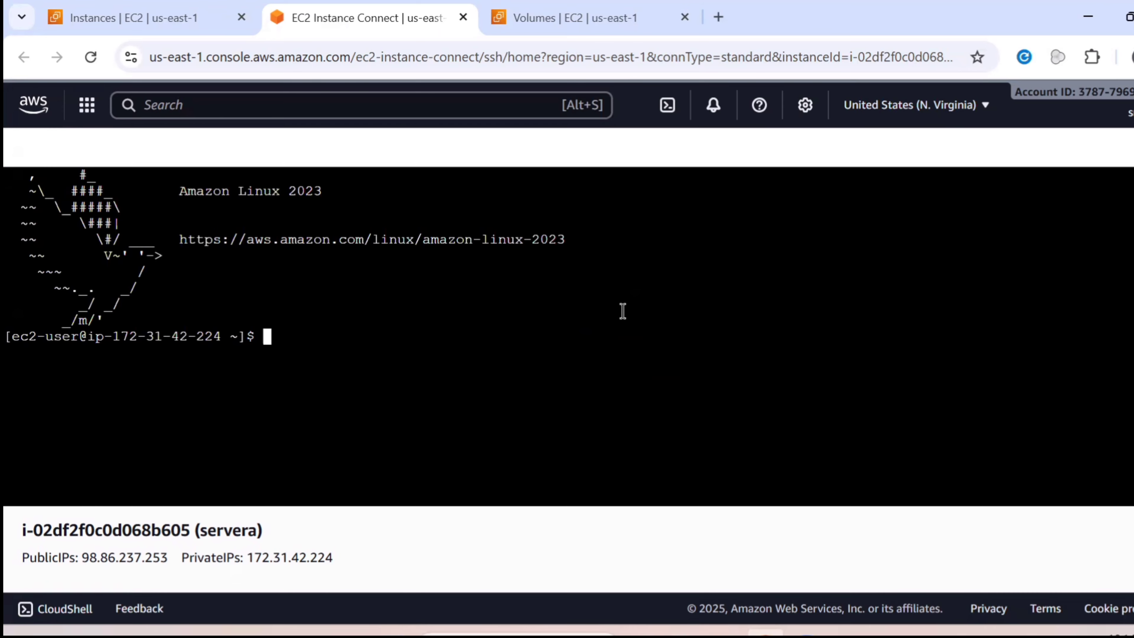
Step: List the block devices with lsblk and examine the size, type and mount point of xvda and xvdg
text(lsblk)
key(Return)
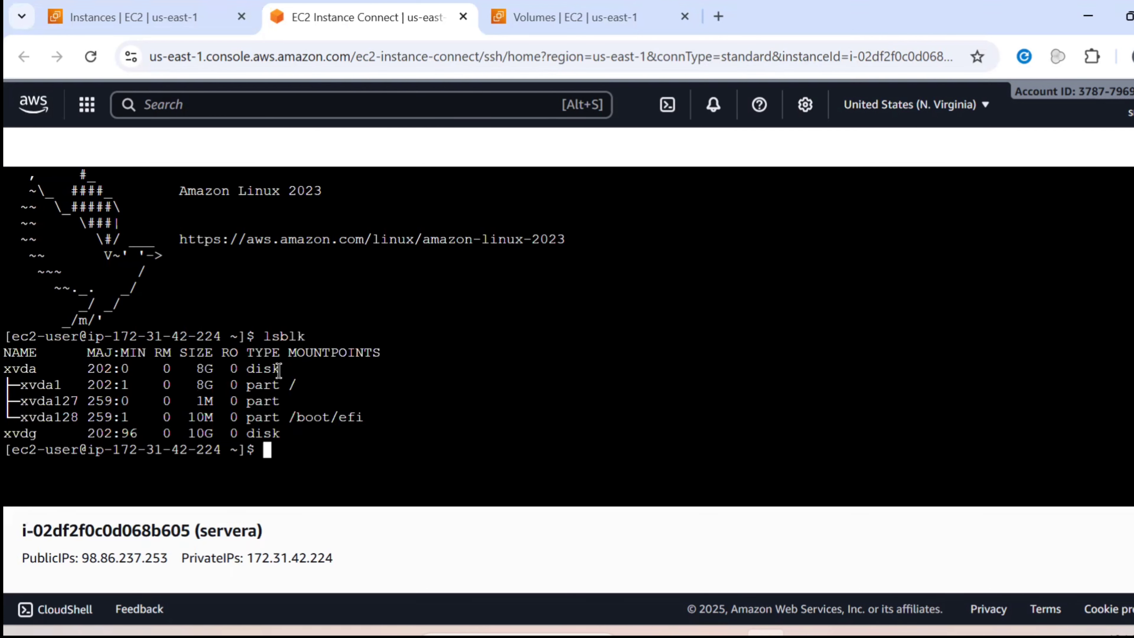
double_click(204, 367)
double_click(261, 367)
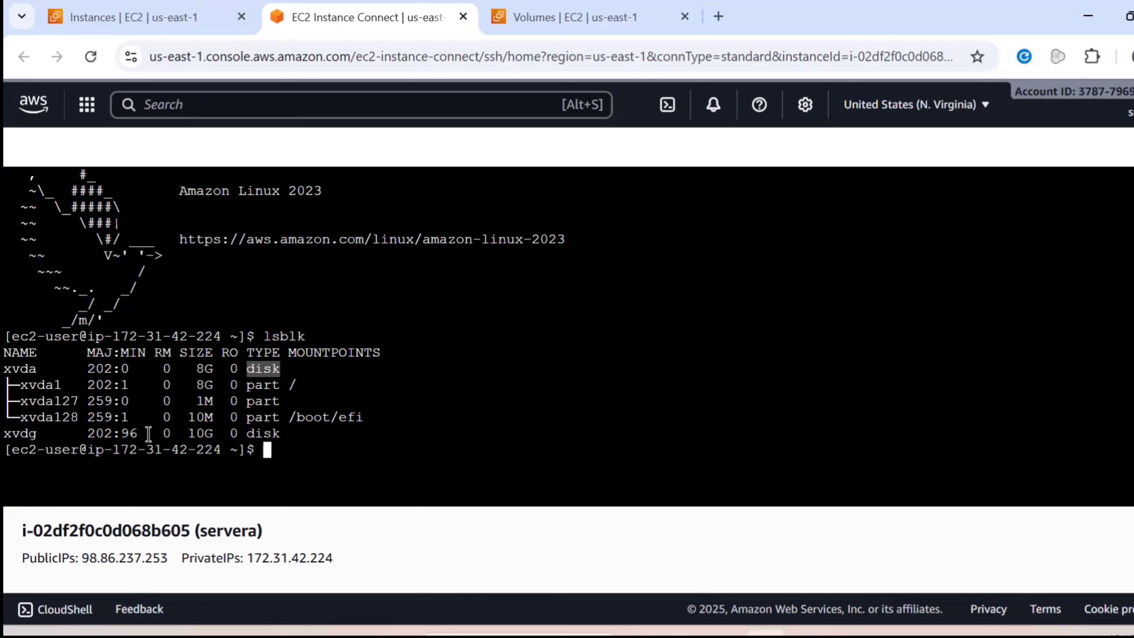
double_click(209, 434)
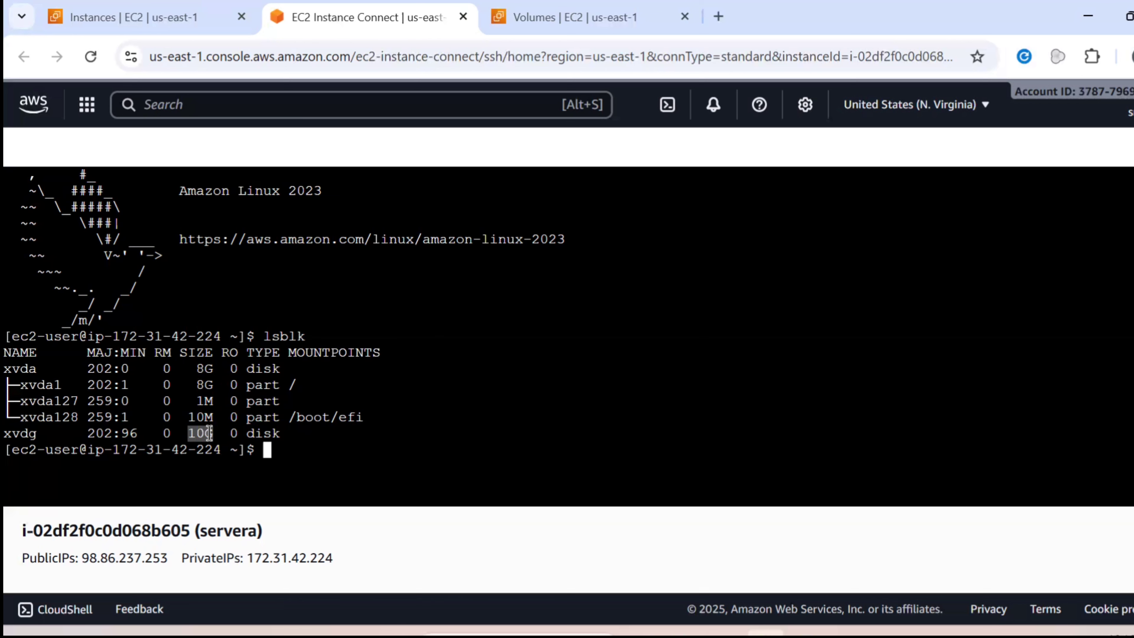
double_click(257, 432)
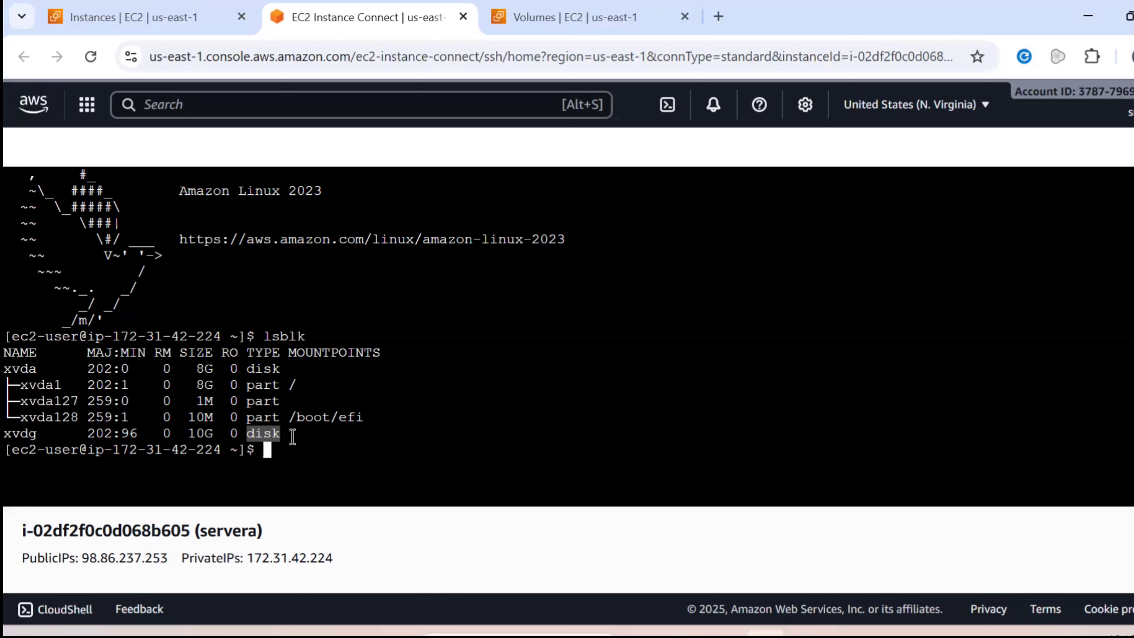
drag(292, 433, 388, 434)
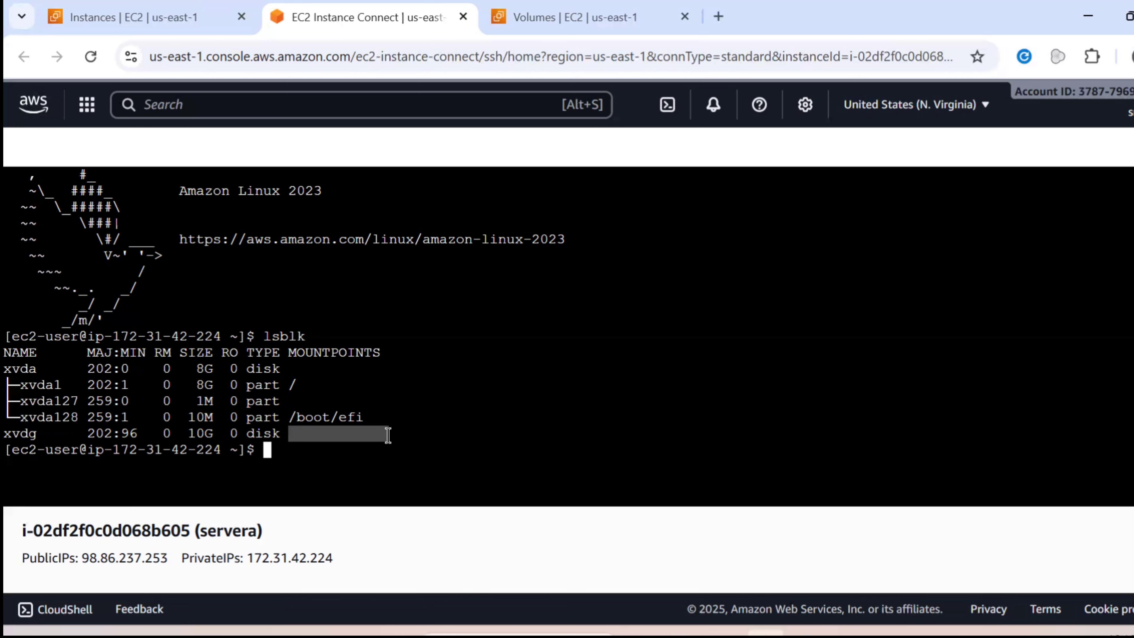
Step: Format the attached disk as ext4 with sudo mkfs -t ext4 /dev/xvdg
text(sudo mk)
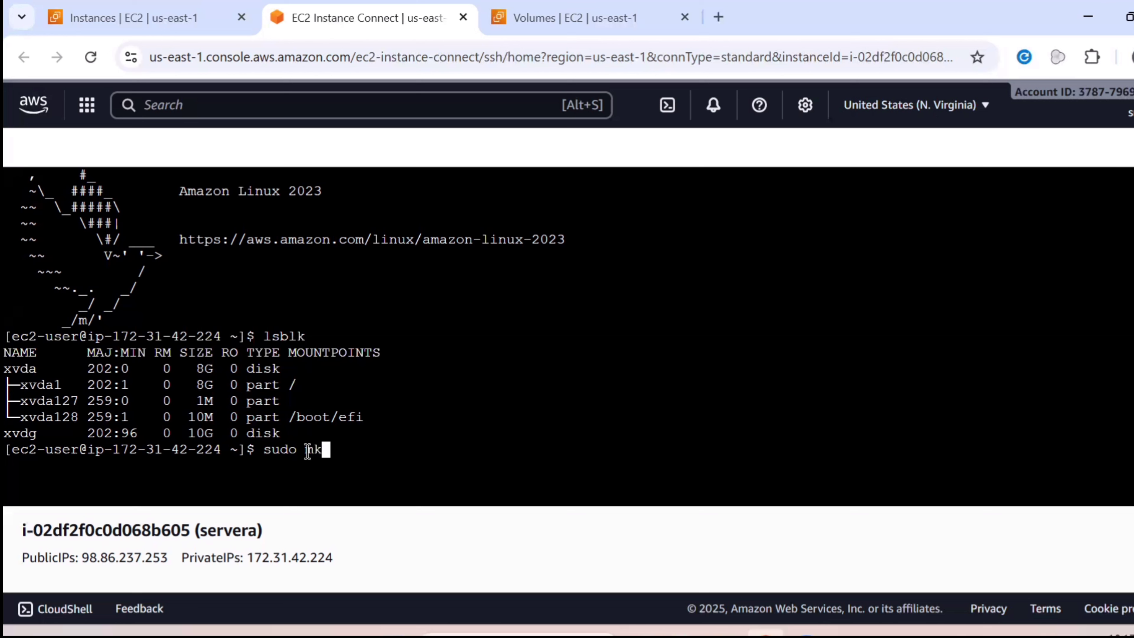
text(fs -t ext4 /dev/)
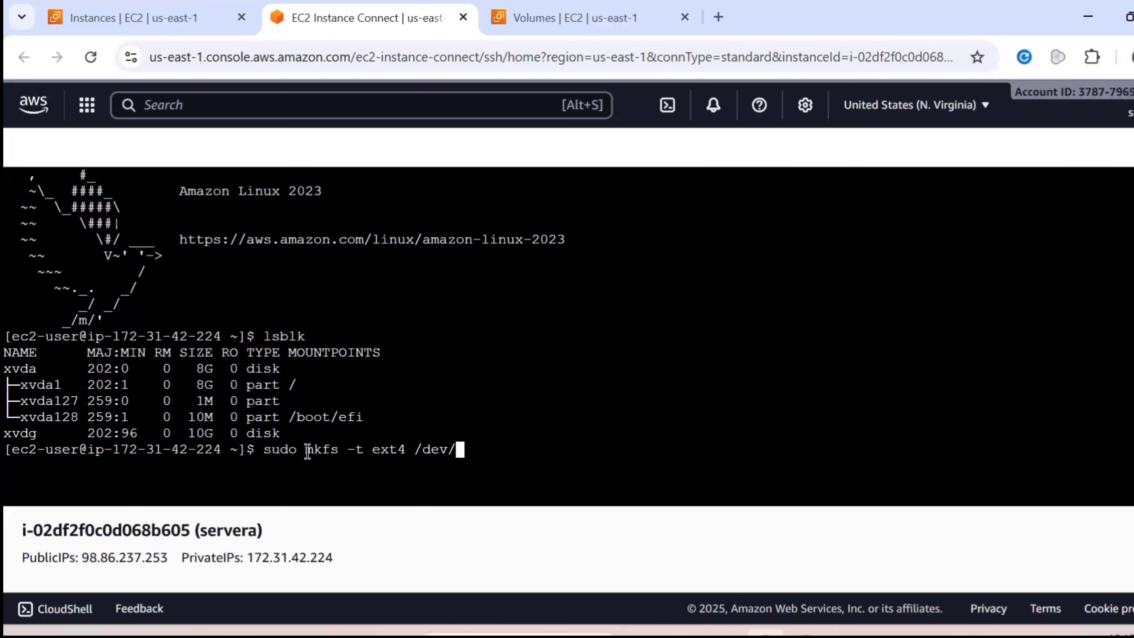
text(xvdg)
key(Return)
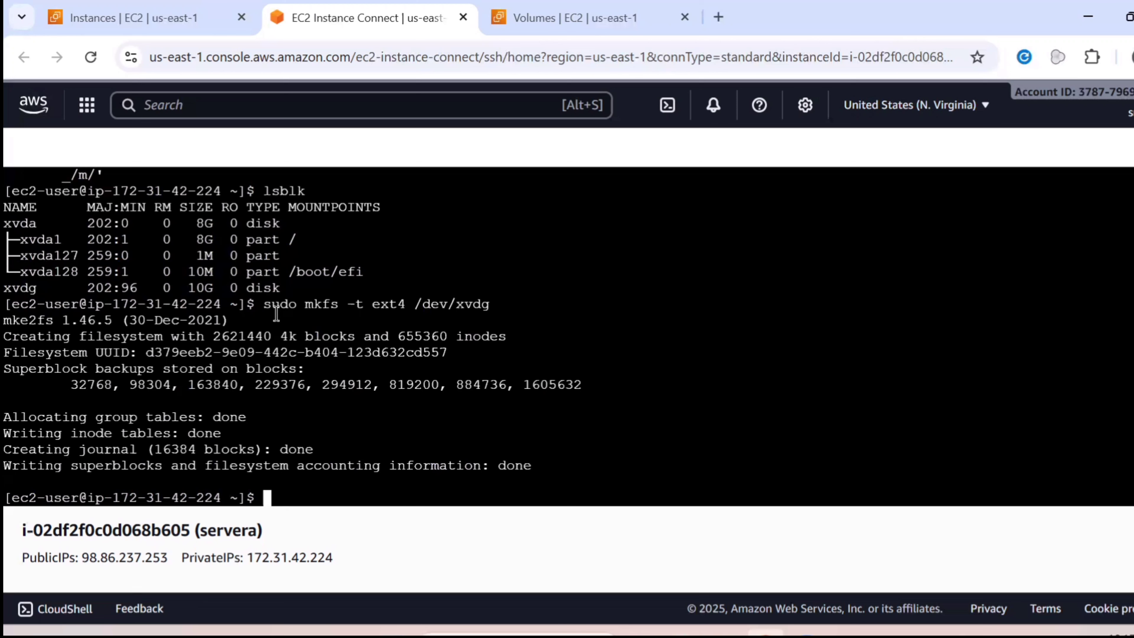
double_click(315, 306)
drag(347, 304, 356, 304)
Step: Create the /data directory with sudo and mount /dev/xvdg on it
text(sudo mkdir /data)
key(Return)
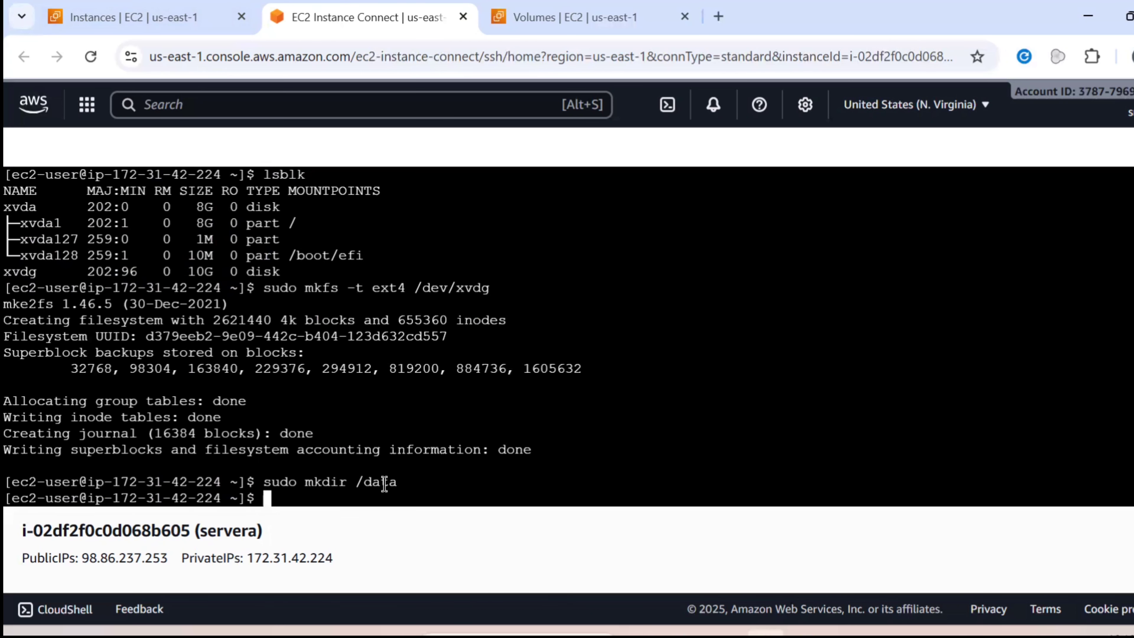
text(sudo mount /dev)
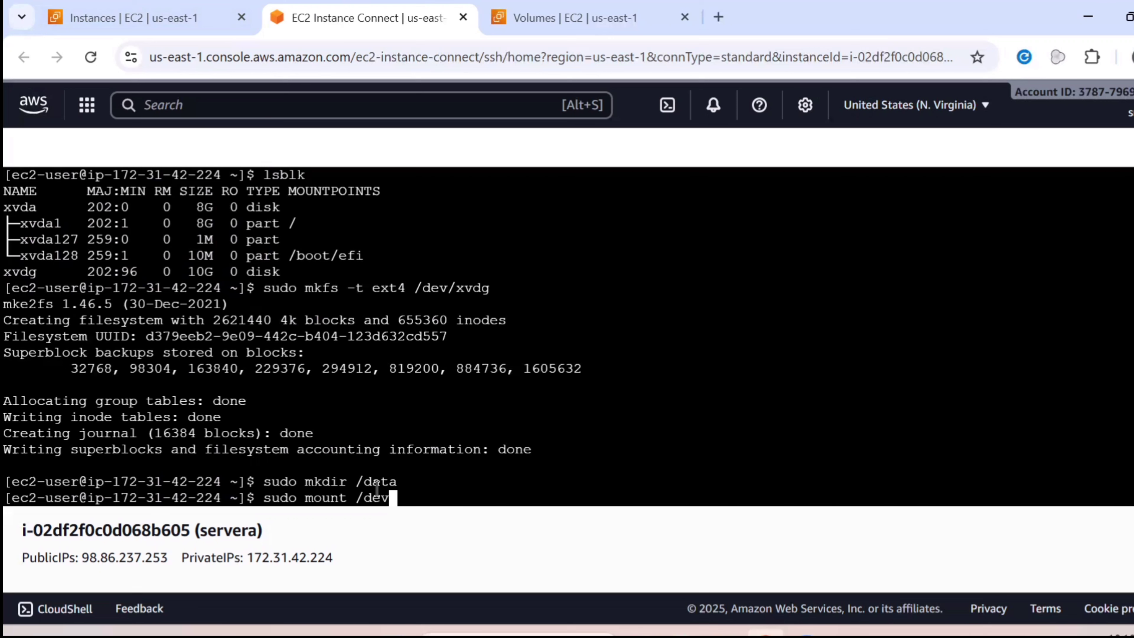
text(/xvdg /data)
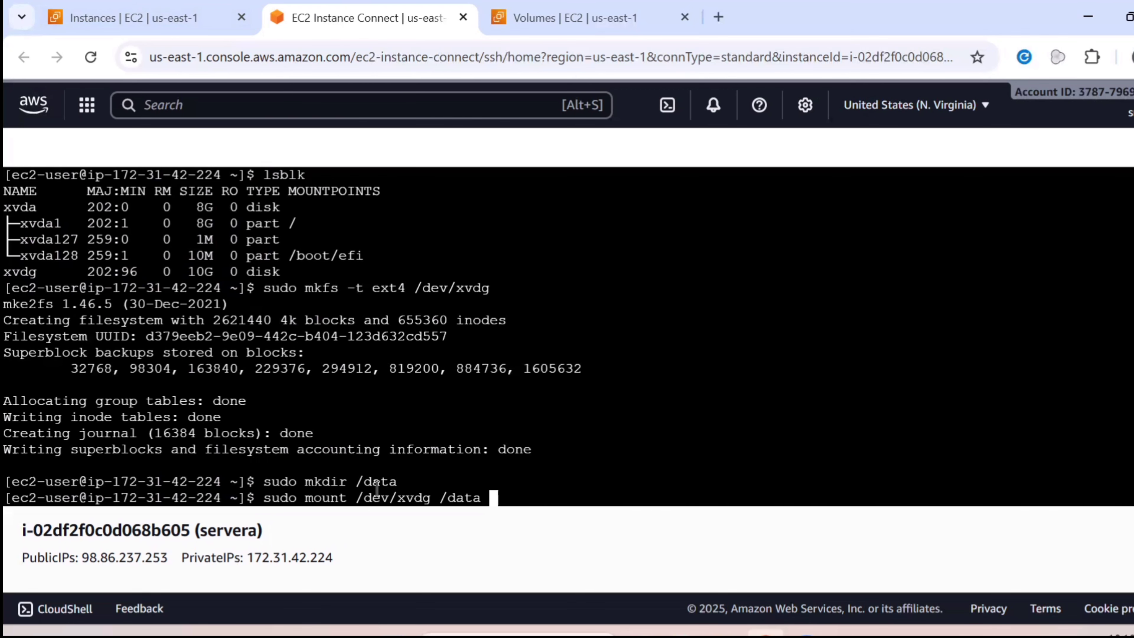
key(Return)
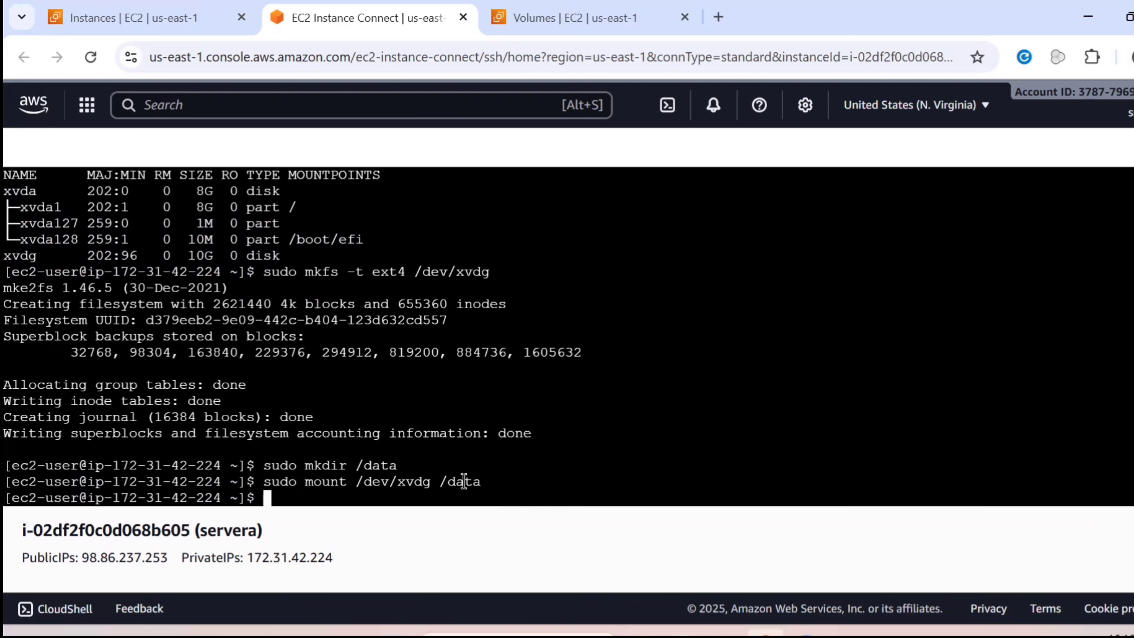
Step: Show file system usage with df -h and check the size, available space and mount point of /dev/xvdg
text(df -h)
key(Return)
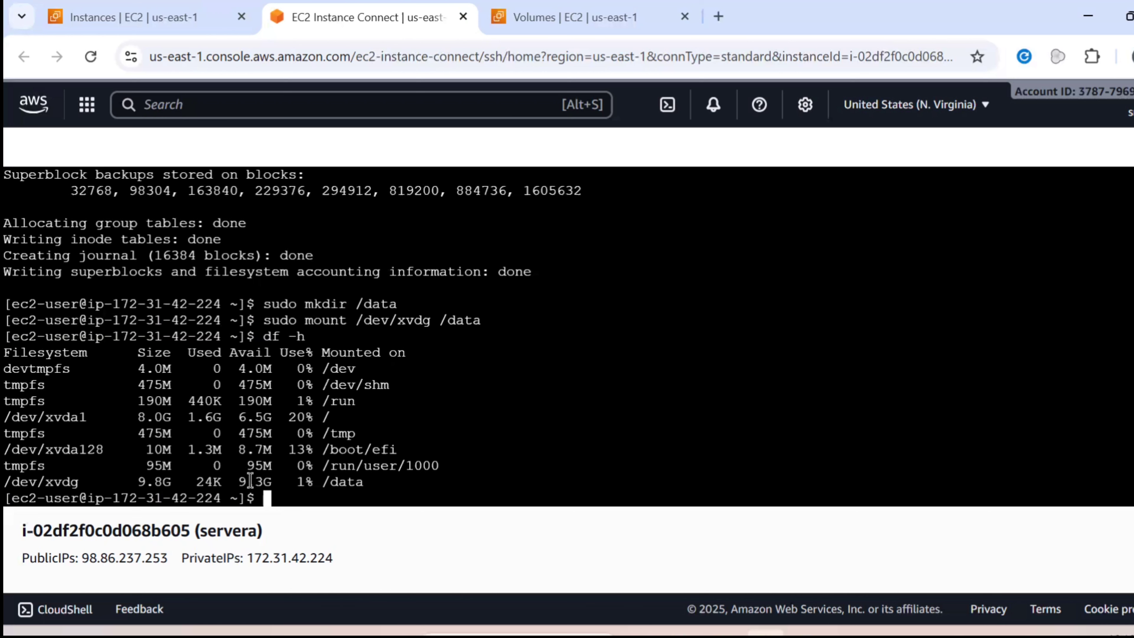
drag(135, 482, 177, 481)
click(177, 481)
drag(232, 481, 243, 477)
drag(303, 481, 396, 482)
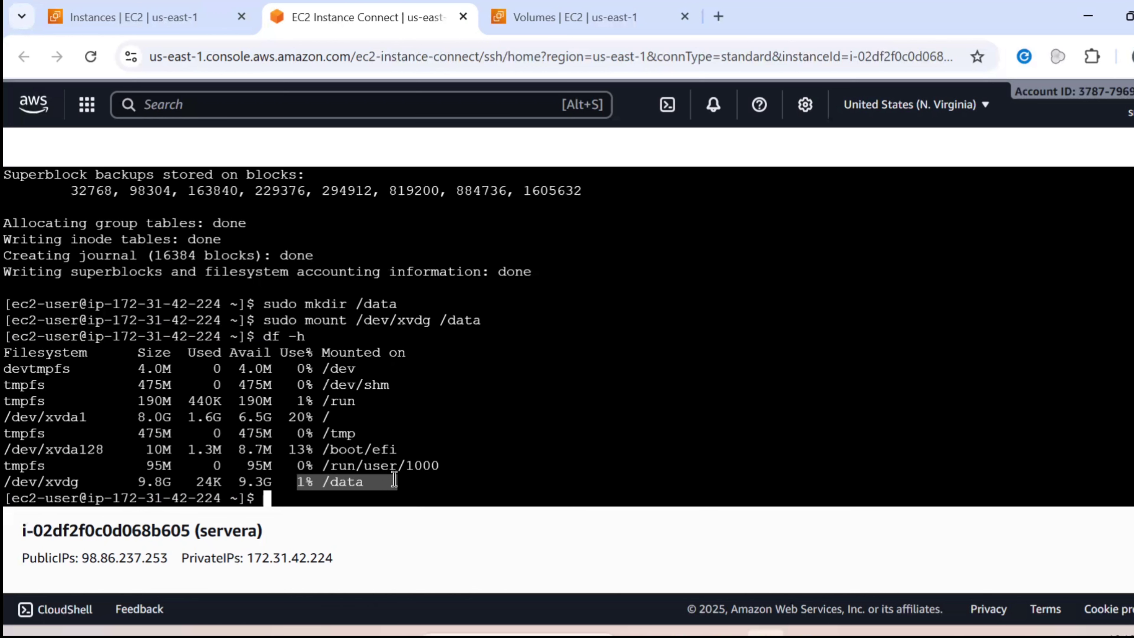
click(392, 482)
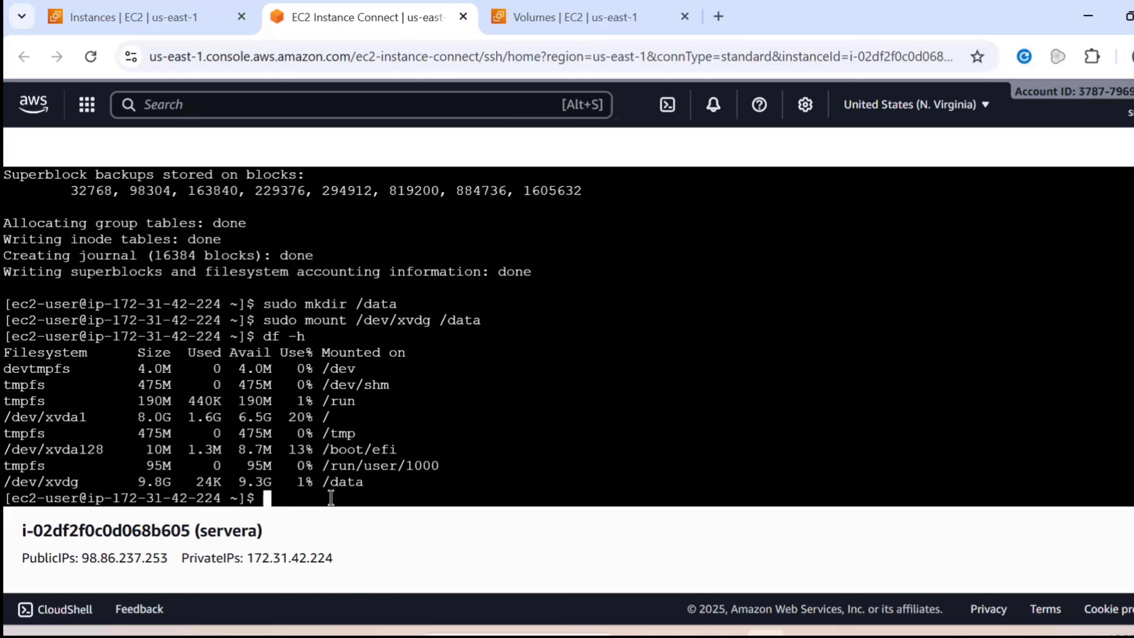
Step: Write the line "Hello from my EBS Volume" into /data/test.txt using echo piped to sudo tee
text(echo "Hello fr)
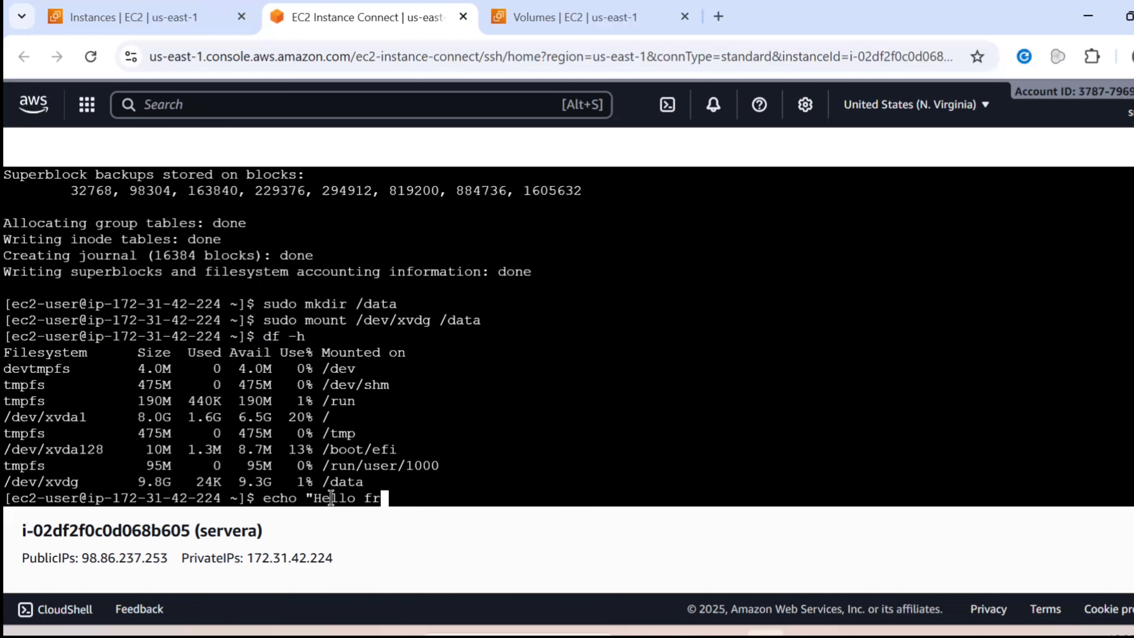
text(om myEBS)
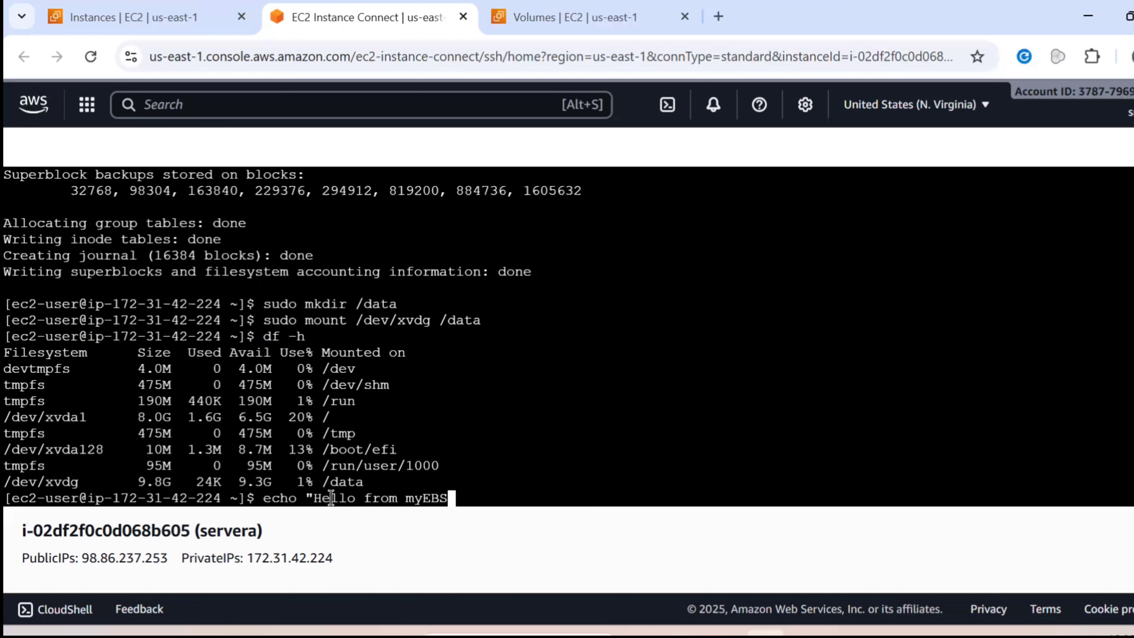
key(Left)
key(Left)
key(Left)
key(Right)
key(Right)
key(Right)
text(S Volume)
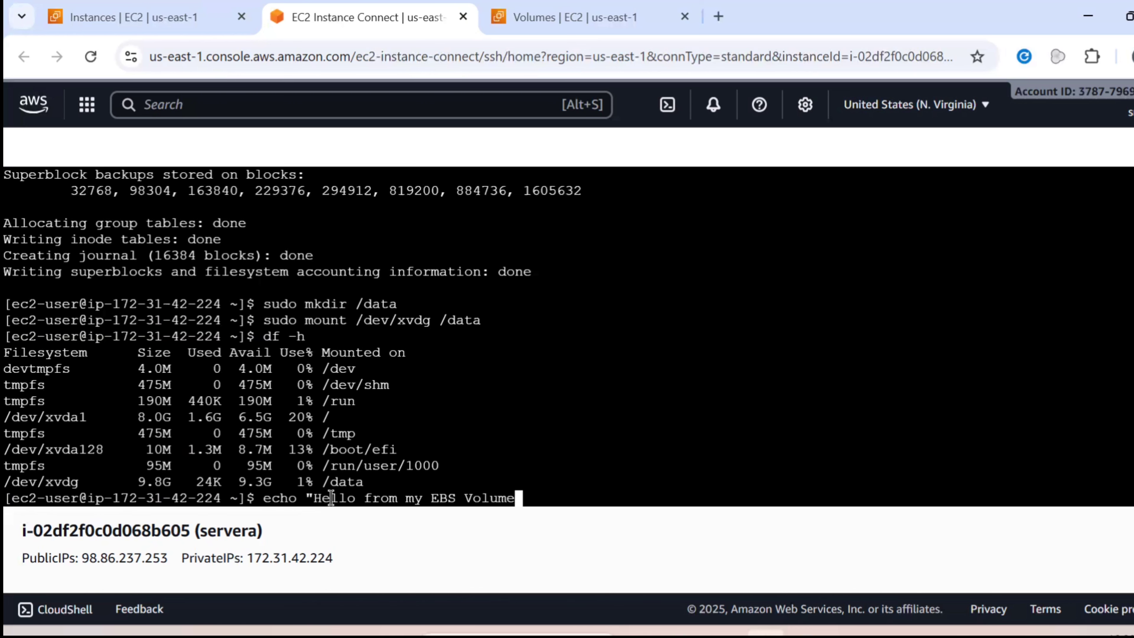
text(" | sudo tee /d)
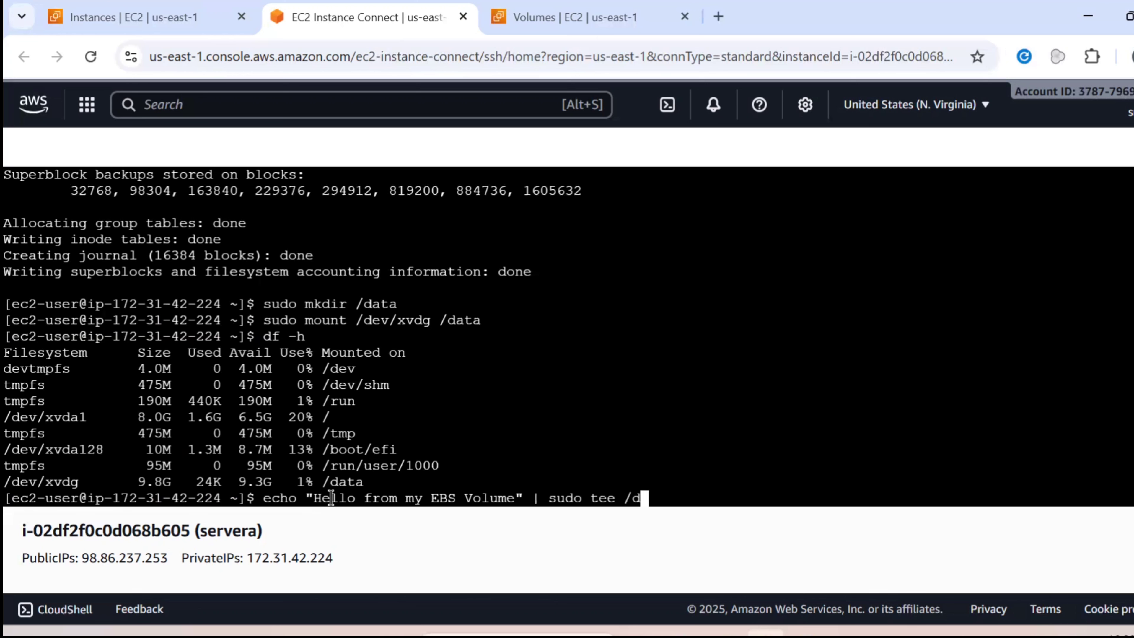
text(ata/tes)
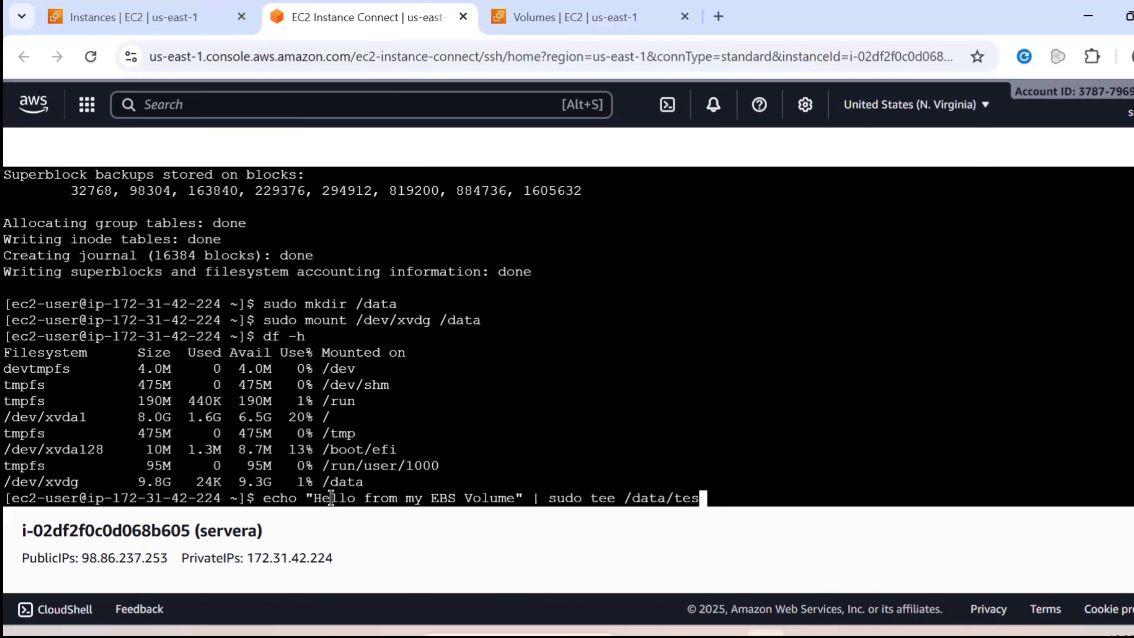
text(t.txt)
key(Return)
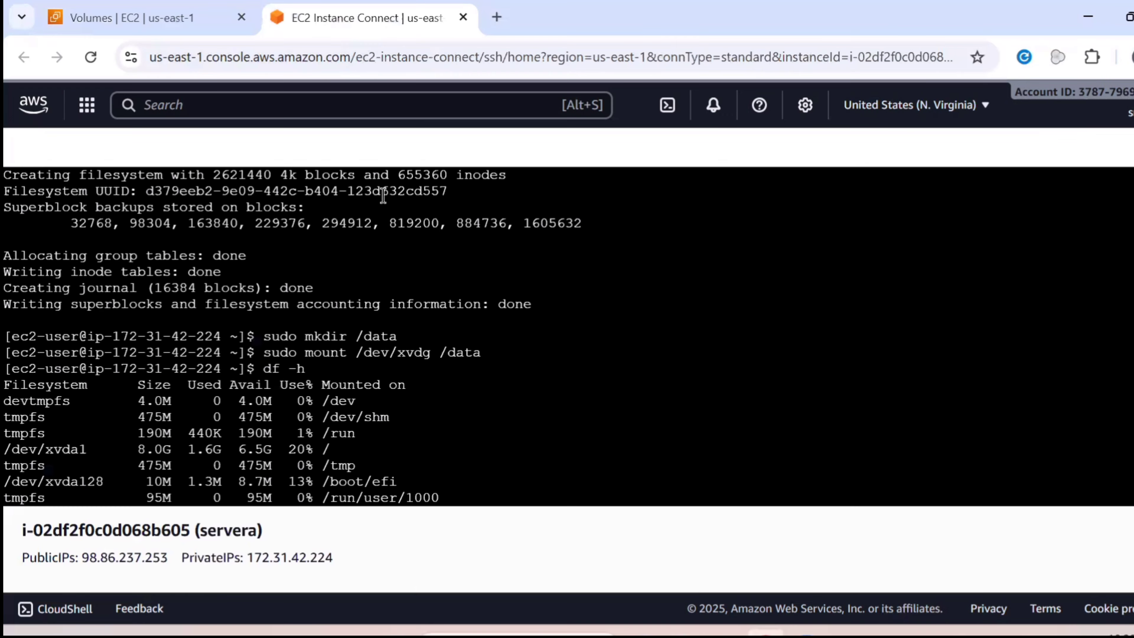
Step: Close the servera terminal session and open the list of EC2 instances
scroll(382, 192, up, 6)
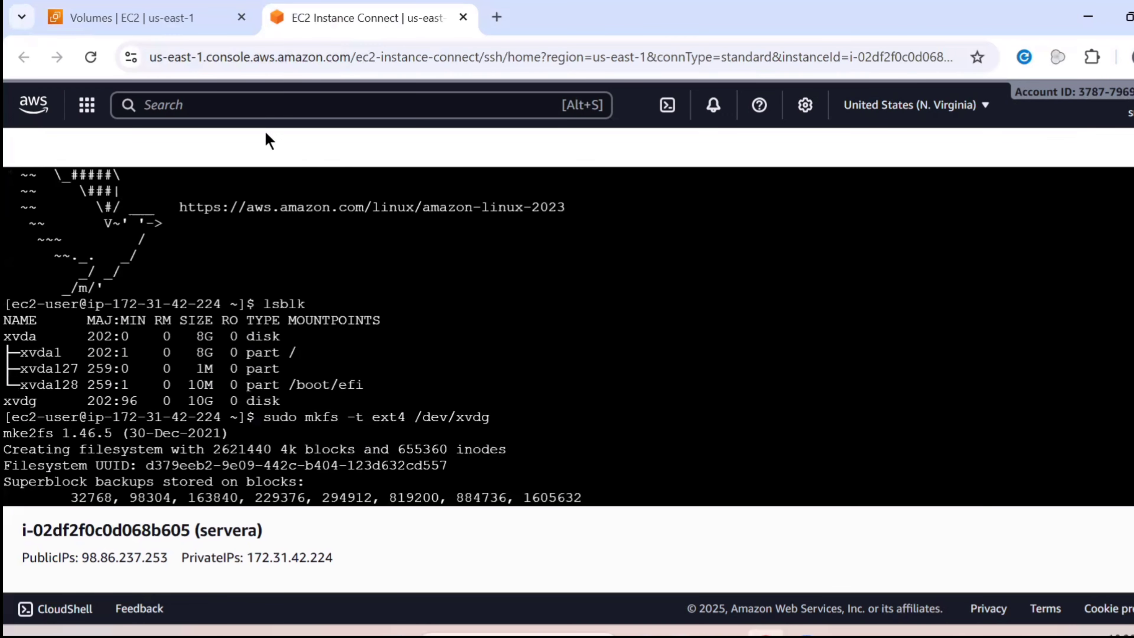
click(91, 57)
click(463, 18)
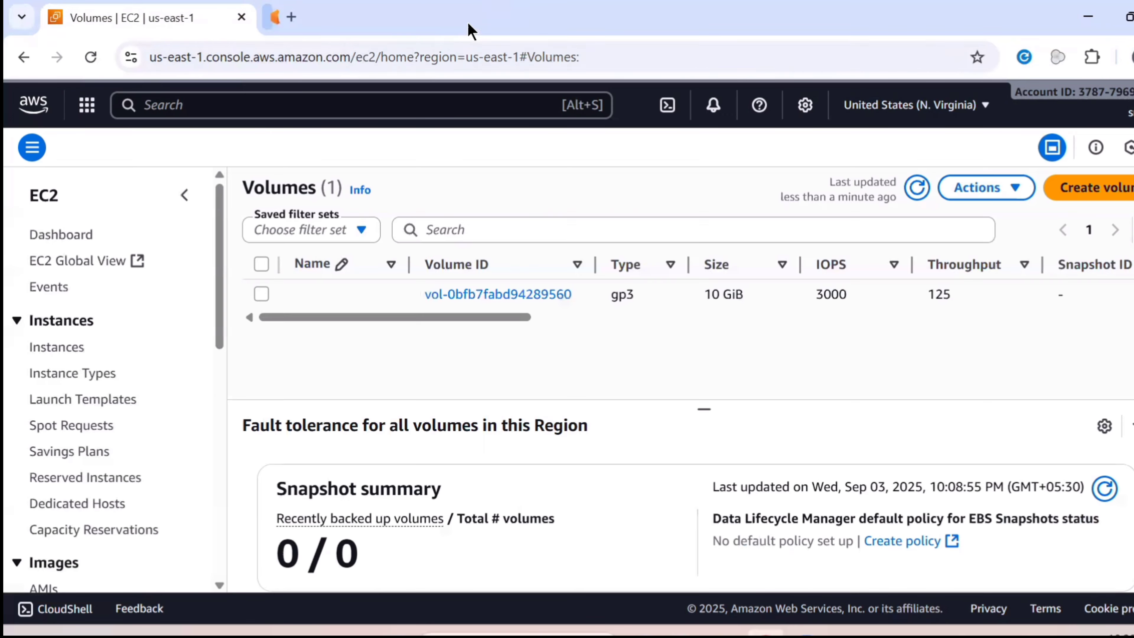
click(62, 348)
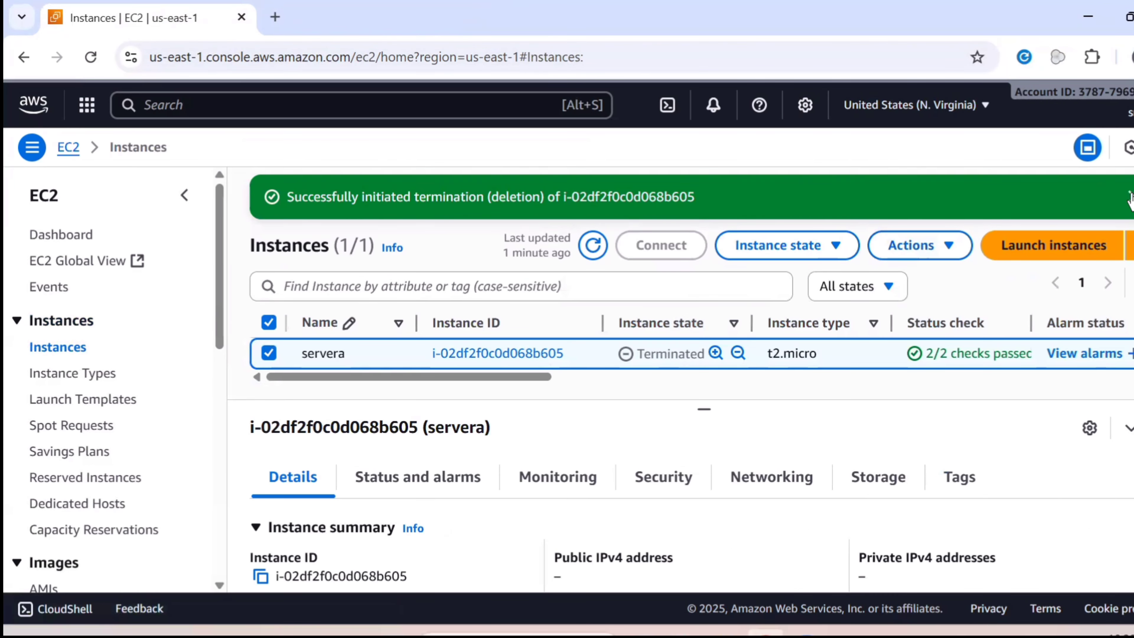
Step: Open the form for launching a new EC2 instance, dismissing the termination and walkthrough notices
click(1131, 197)
click(1058, 201)
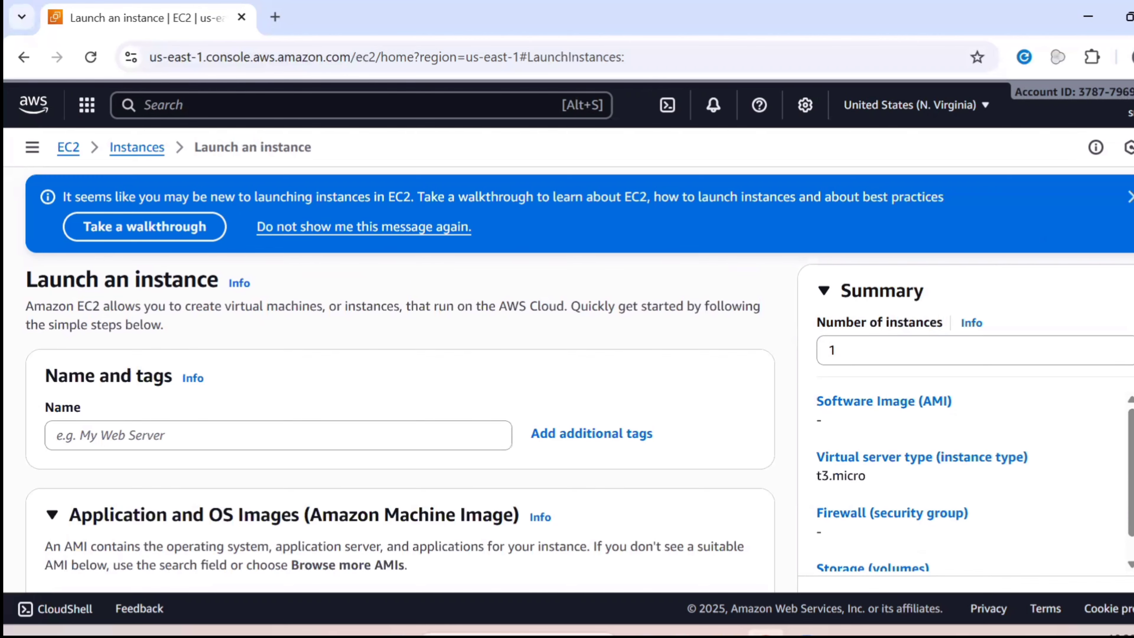
click(1130, 196)
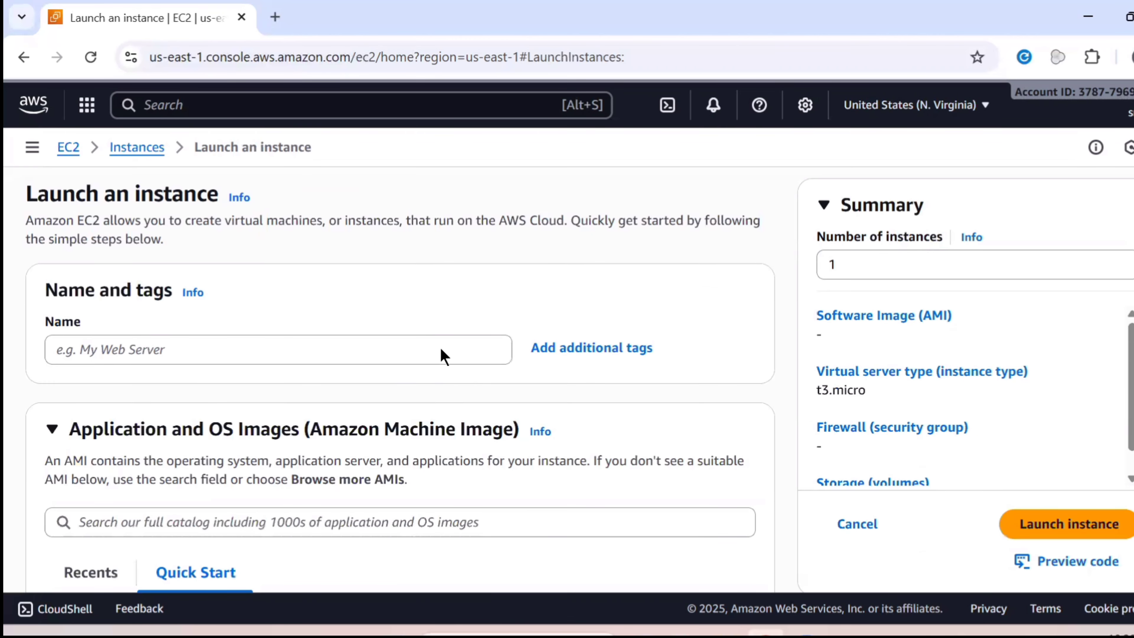
click(376, 353)
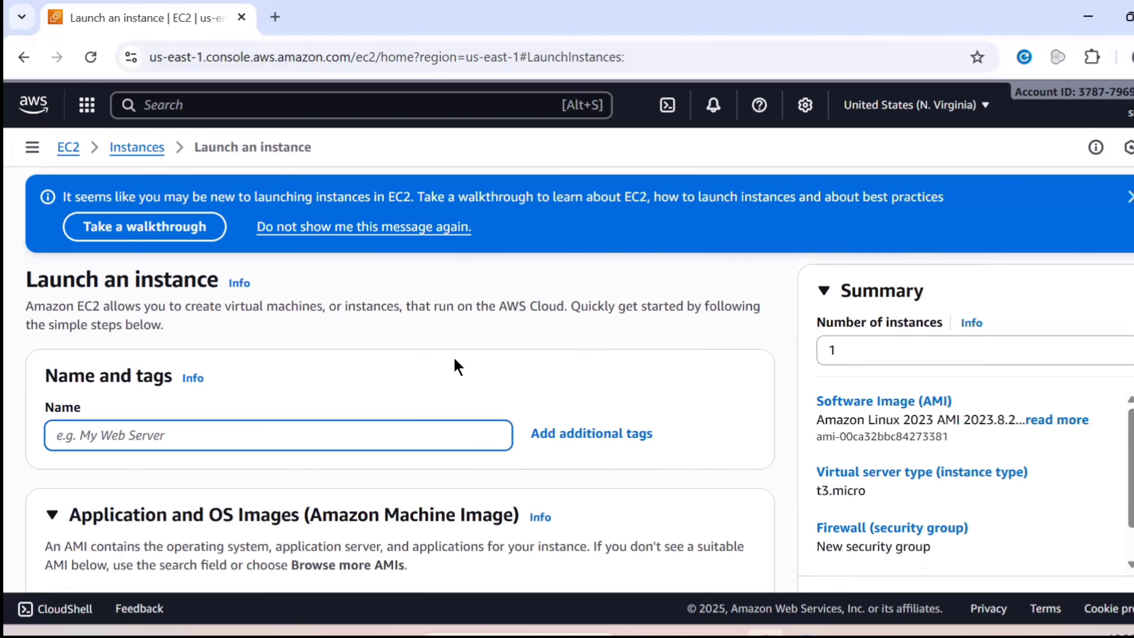
click(1130, 195)
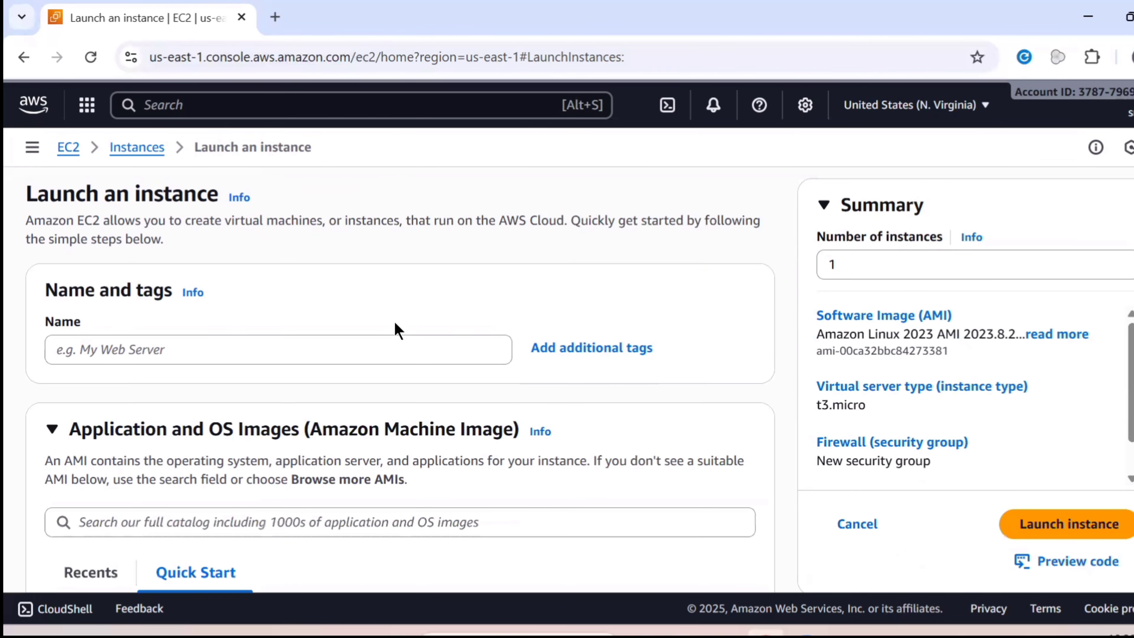
click(385, 354)
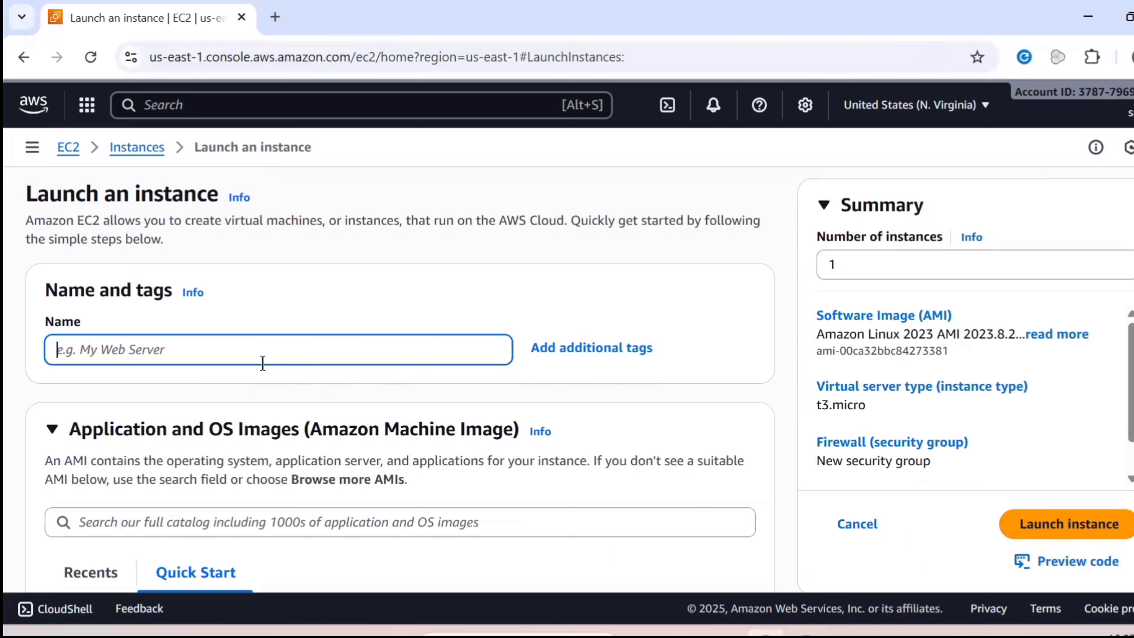
text(q)
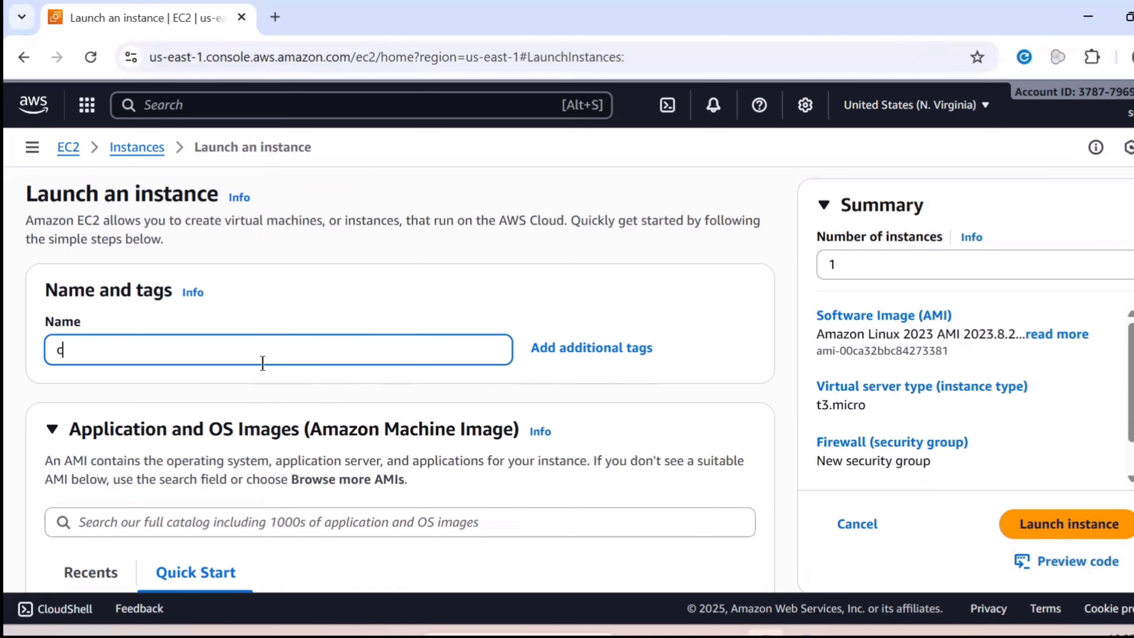
text(u)
text(m)
key(BackSpace)
key(BackSpace)
key(BackSpace)
key(BackSpace)
key(BackSpace)
key(BackSpace)
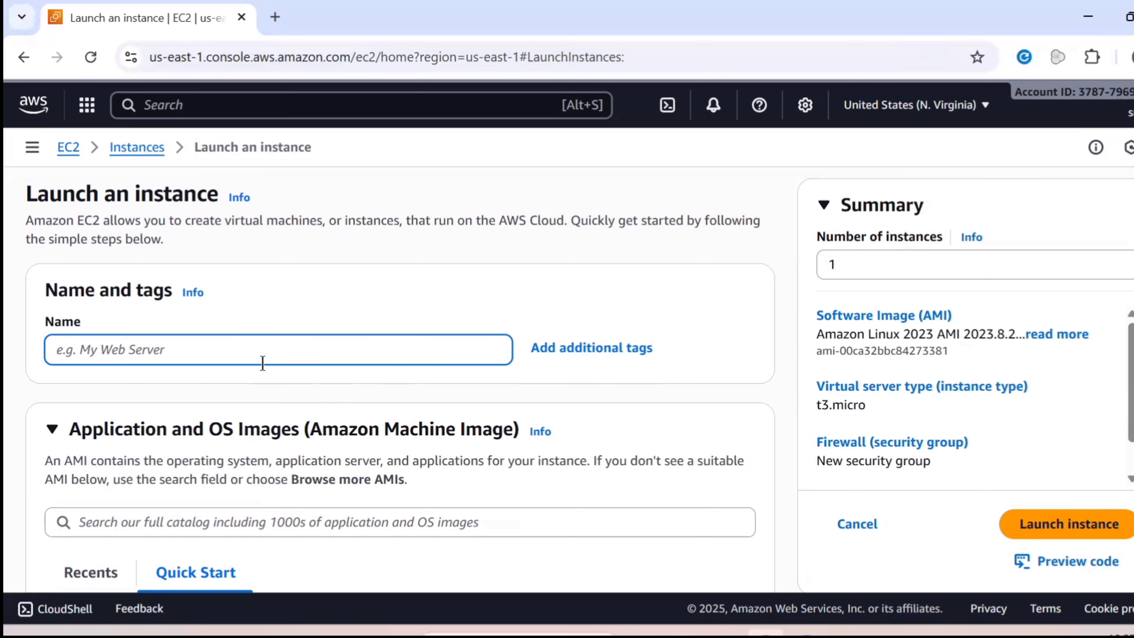
text(n)
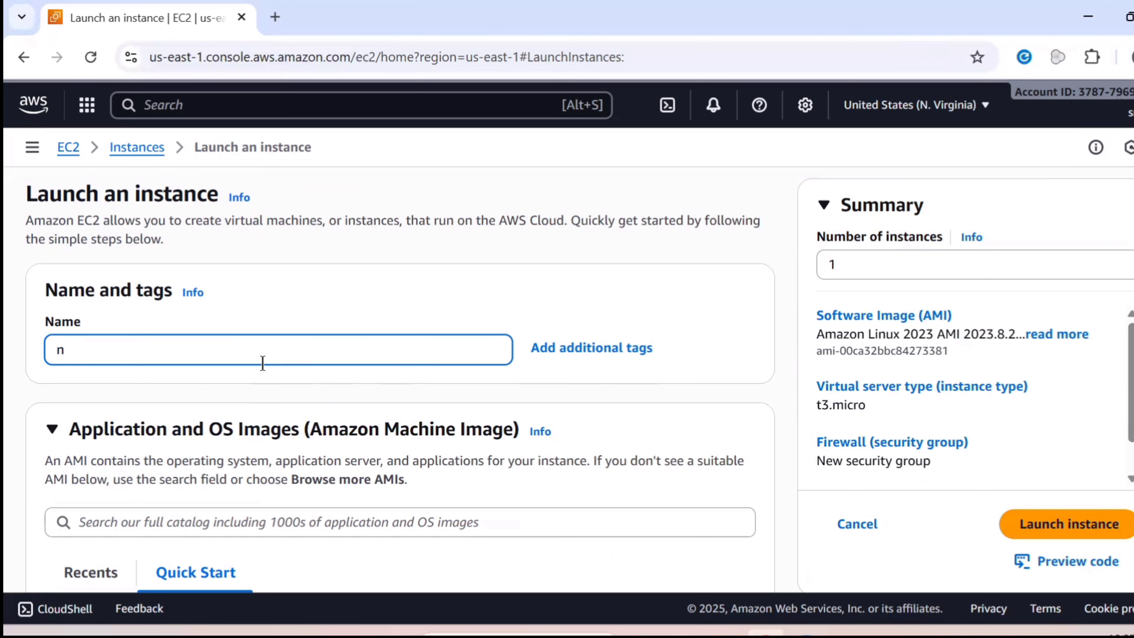
key(BackSpace)
Step: Name the new instance jyo and set its instance type to t2.micro
text(jyo)
scroll(342, 401, down, 6)
scroll(344, 409, down, 7)
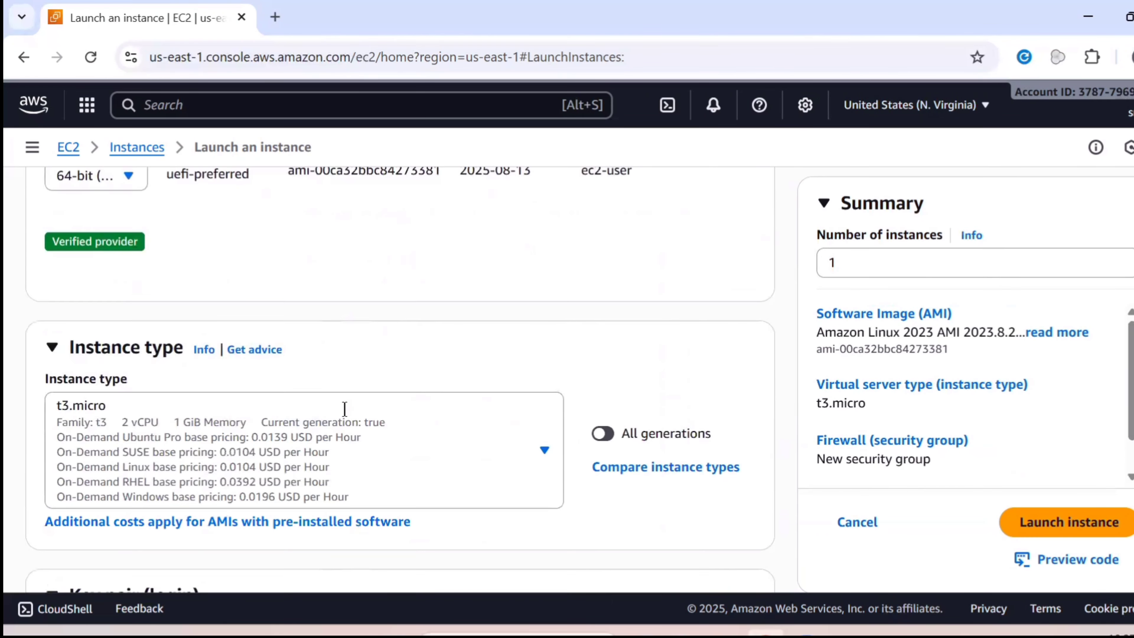
click(374, 344)
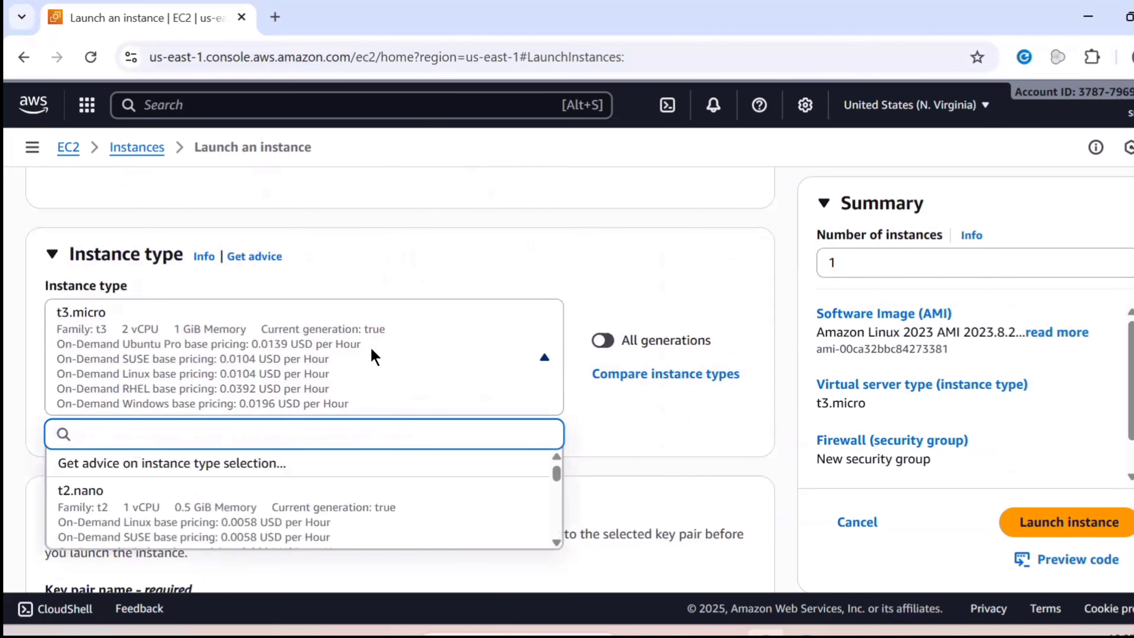
scroll(357, 489, down, 2)
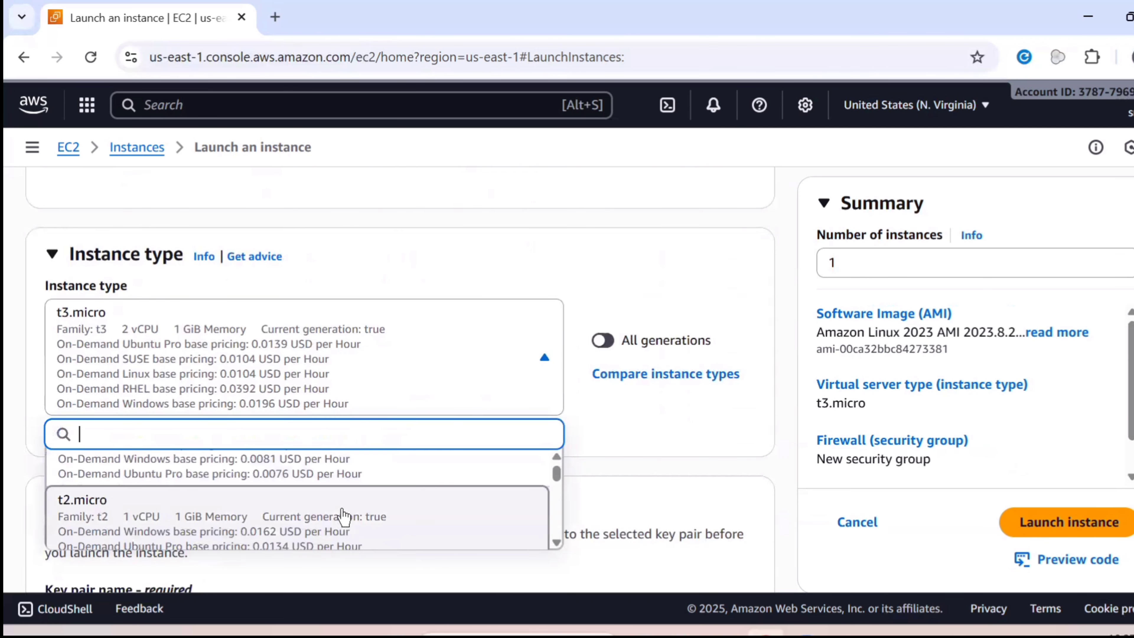
click(352, 499)
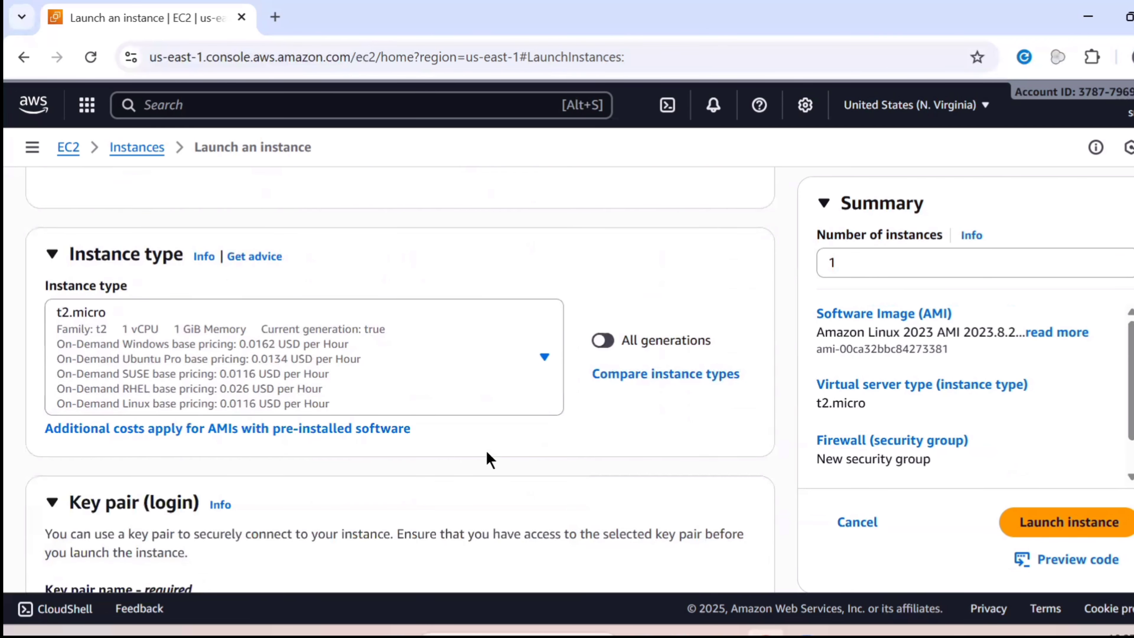
Step: Choose mykey6 as the key pair for the new instance
scroll(489, 459, down, 5)
click(328, 342)
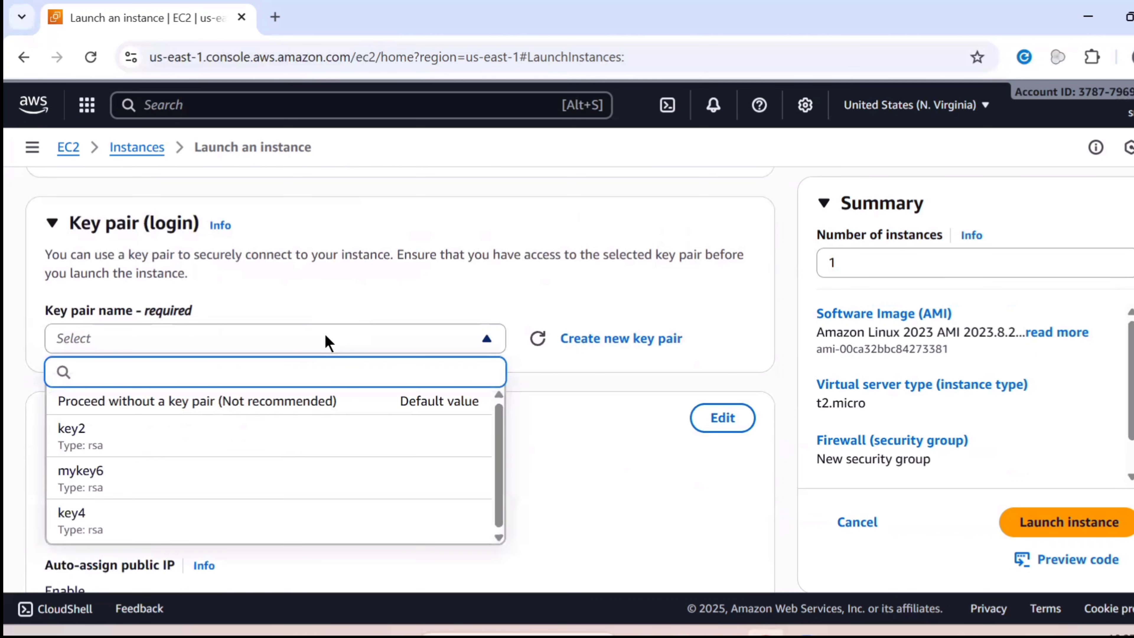
click(297, 464)
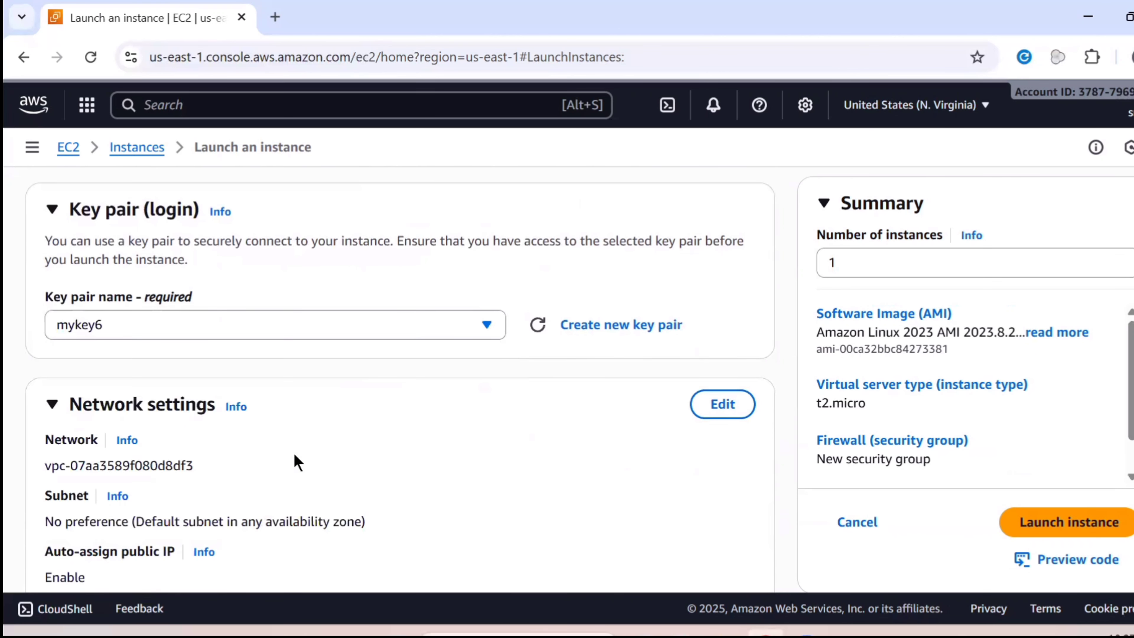
Step: Edit the new instance's network settings and set the Availability Zone to us-east-1a
scroll(296, 460, down, 4)
click(723, 231)
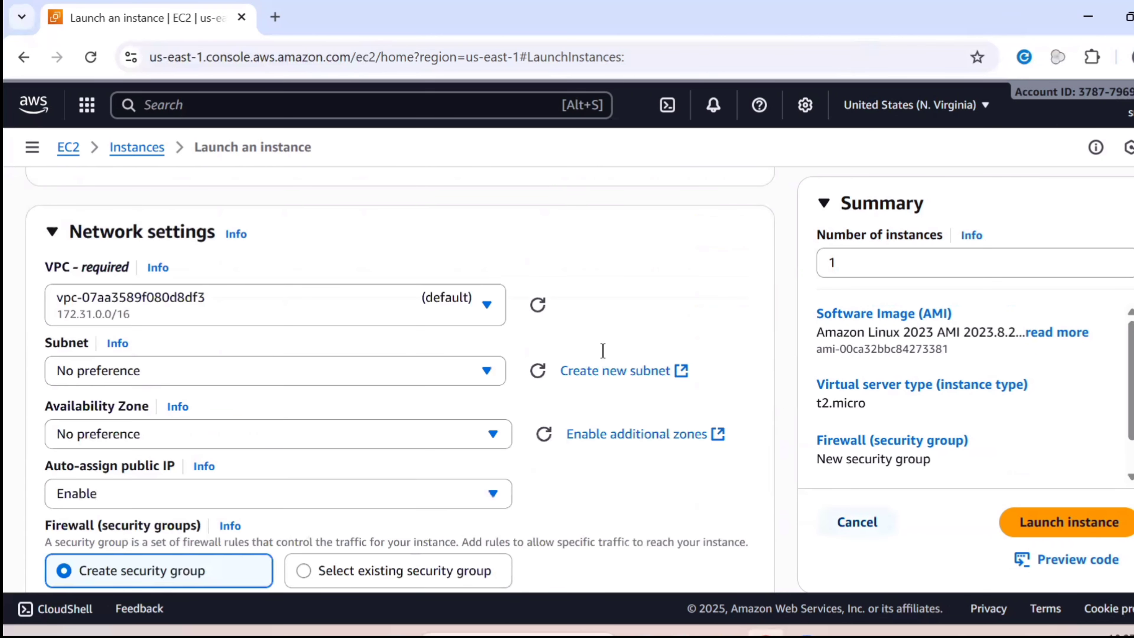
click(325, 433)
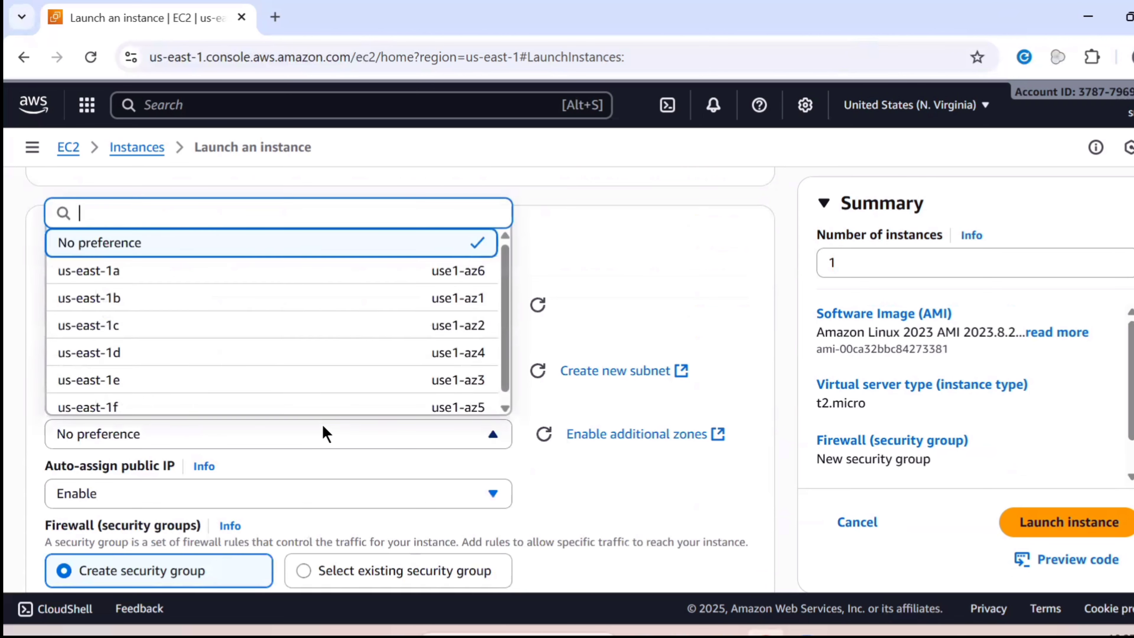
click(290, 269)
Step: Assign the existing security group named default to the new instance
scroll(271, 363, down, 2)
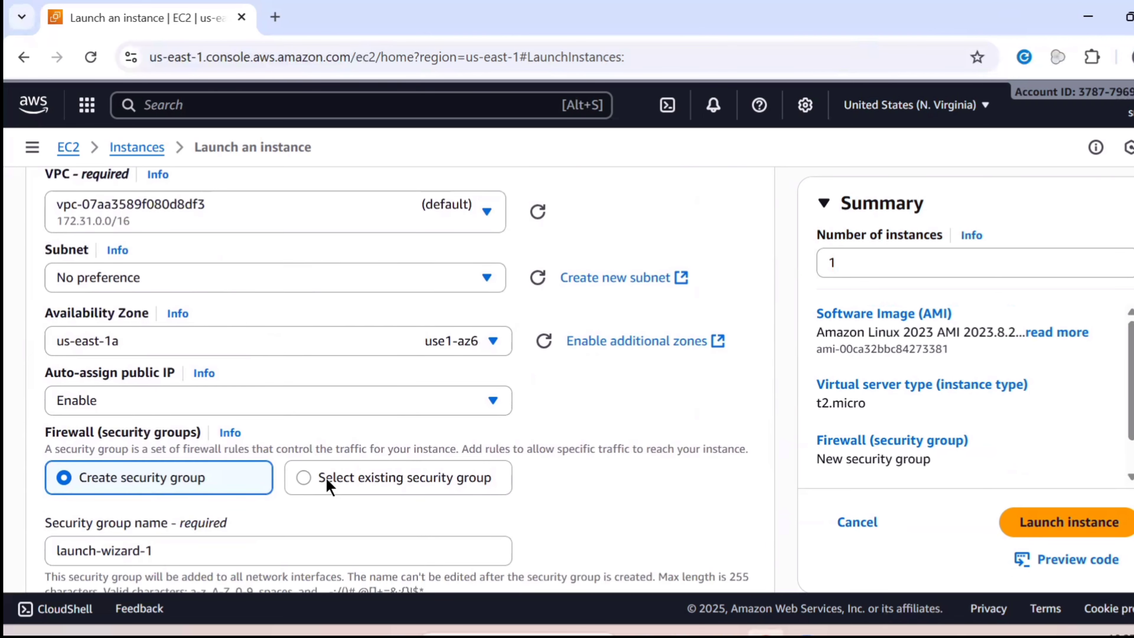
click(327, 485)
scroll(329, 480, down, 2)
click(322, 457)
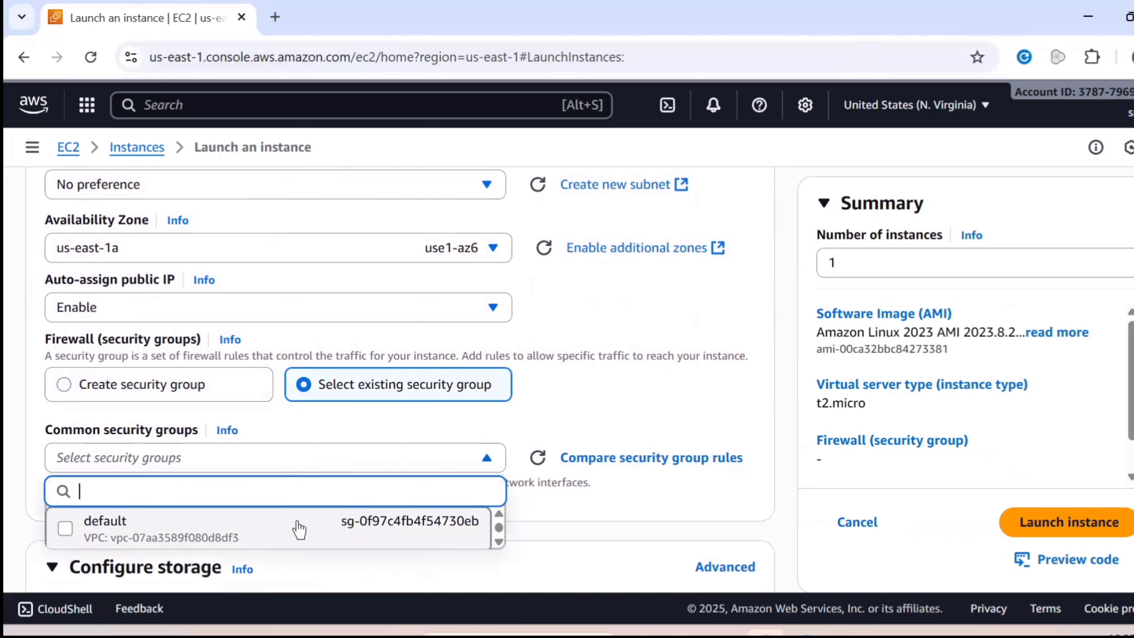
click(375, 514)
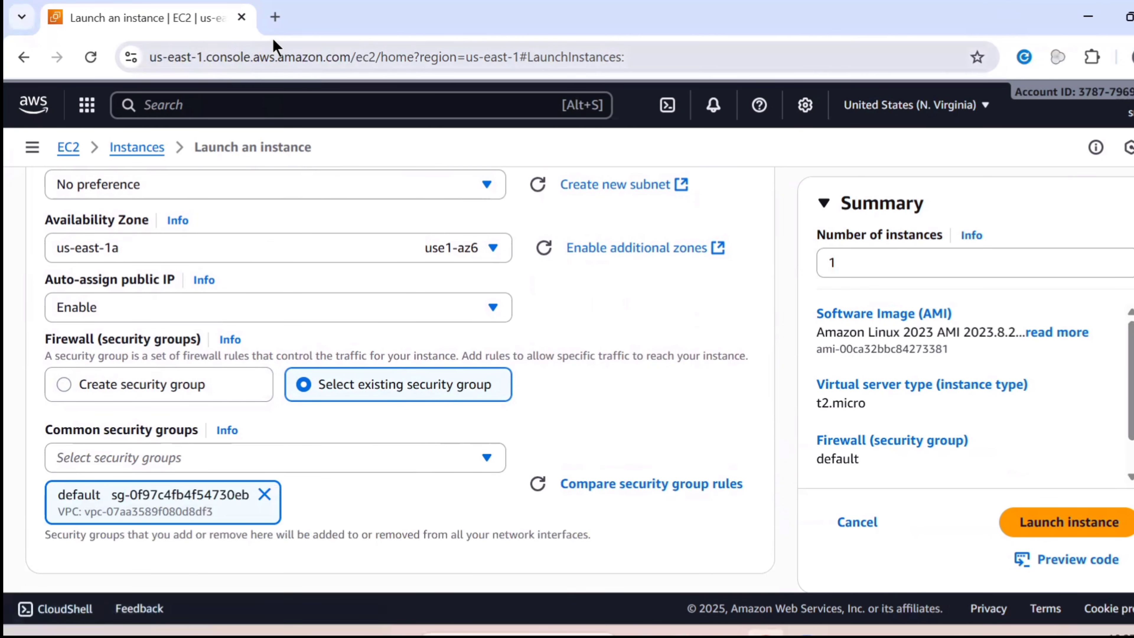
Step: Search the console for ec2, open the EC2 service in a new browser tab and switch to it
click(197, 104)
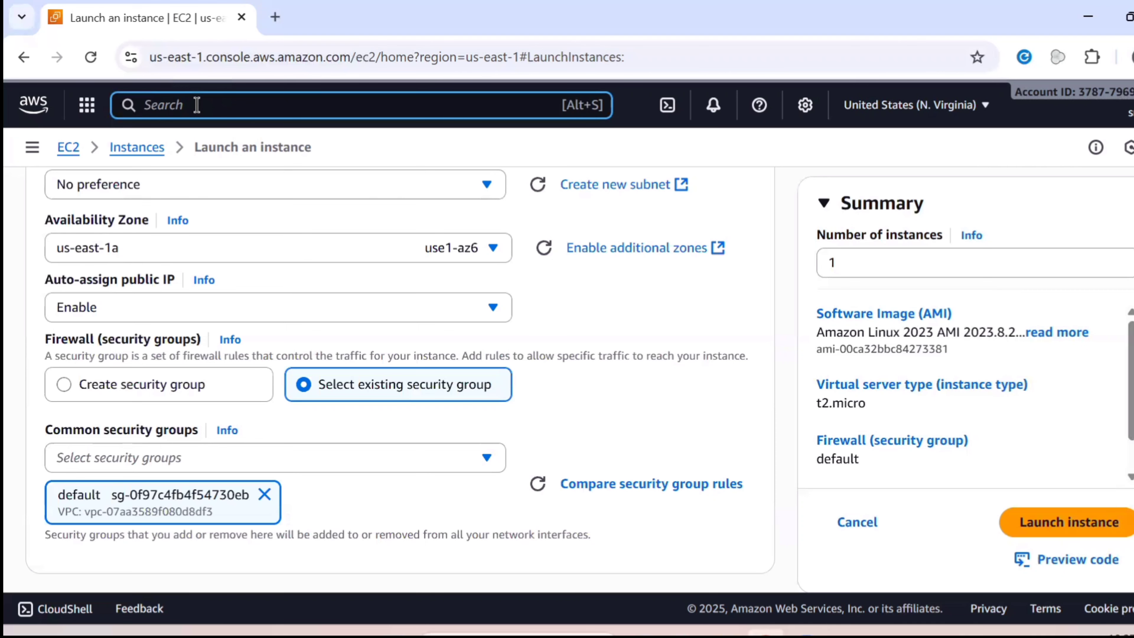
text(ec2)
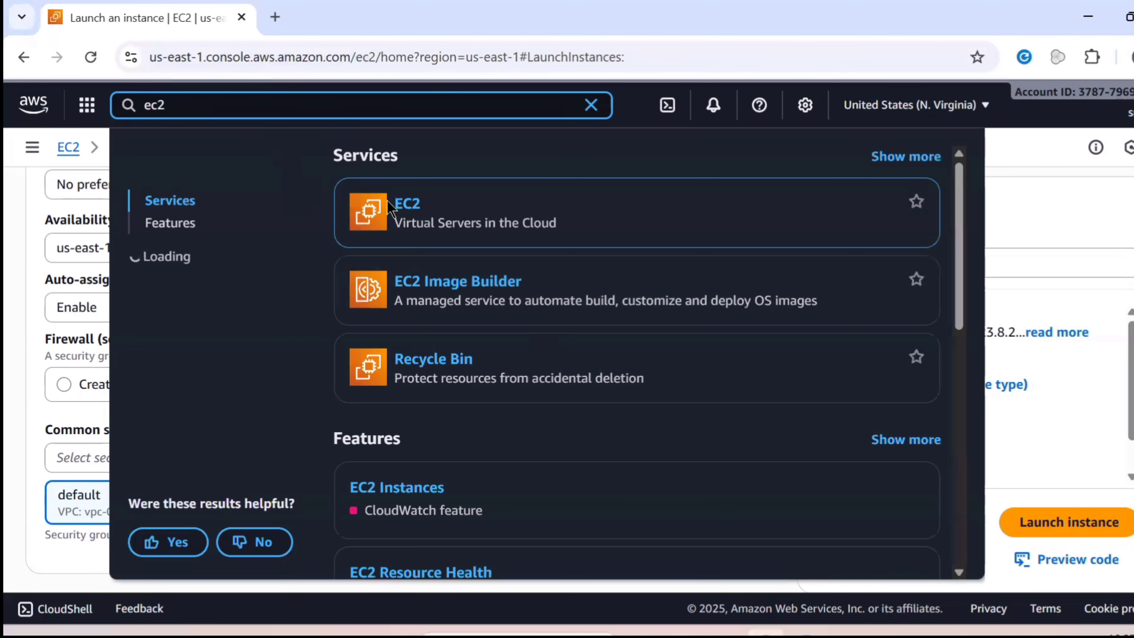
right_click(407, 208)
click(469, 234)
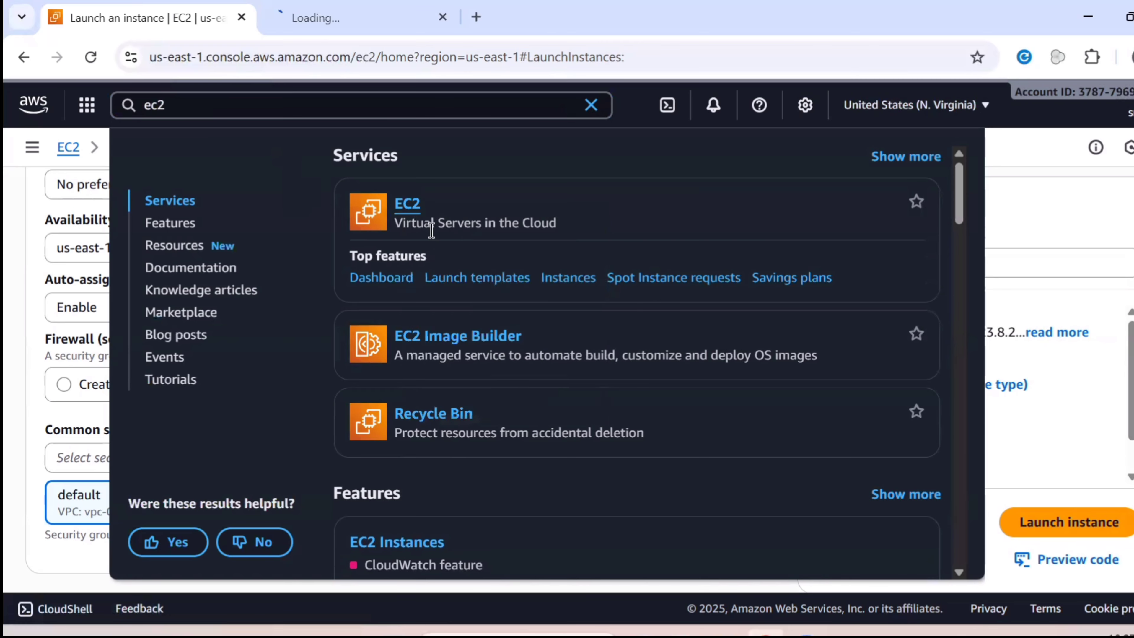
click(6, 190)
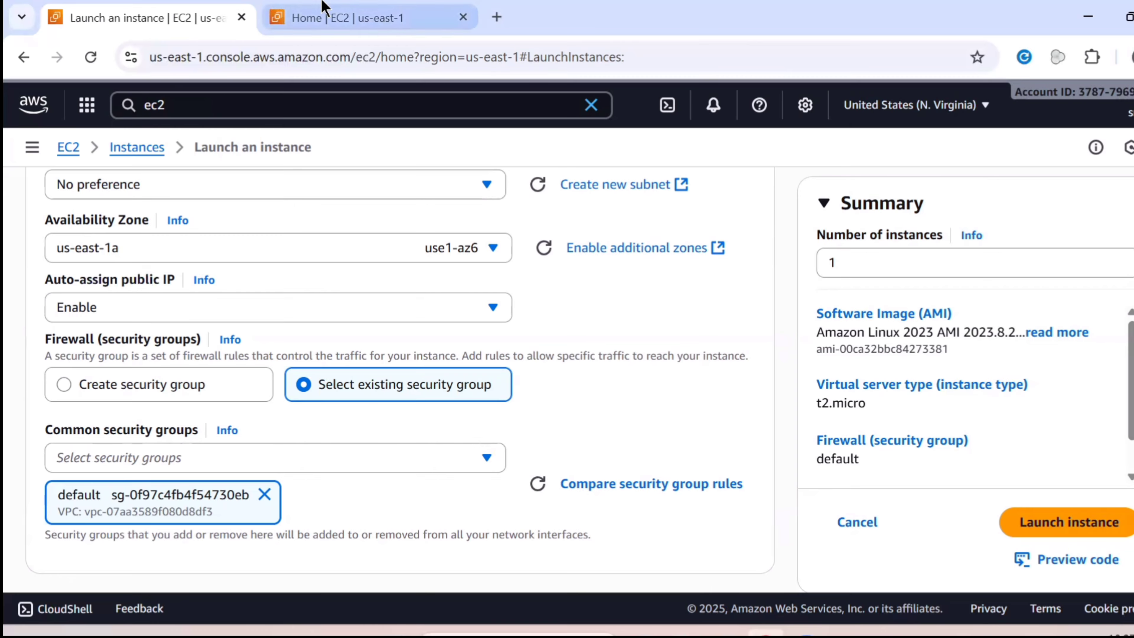
click(348, 18)
Step: Open the Elastic Block Store volumes list and check the 10 GiB volume's Availability Zone and state
scroll(83, 469, down, 5)
scroll(83, 465, down, 3)
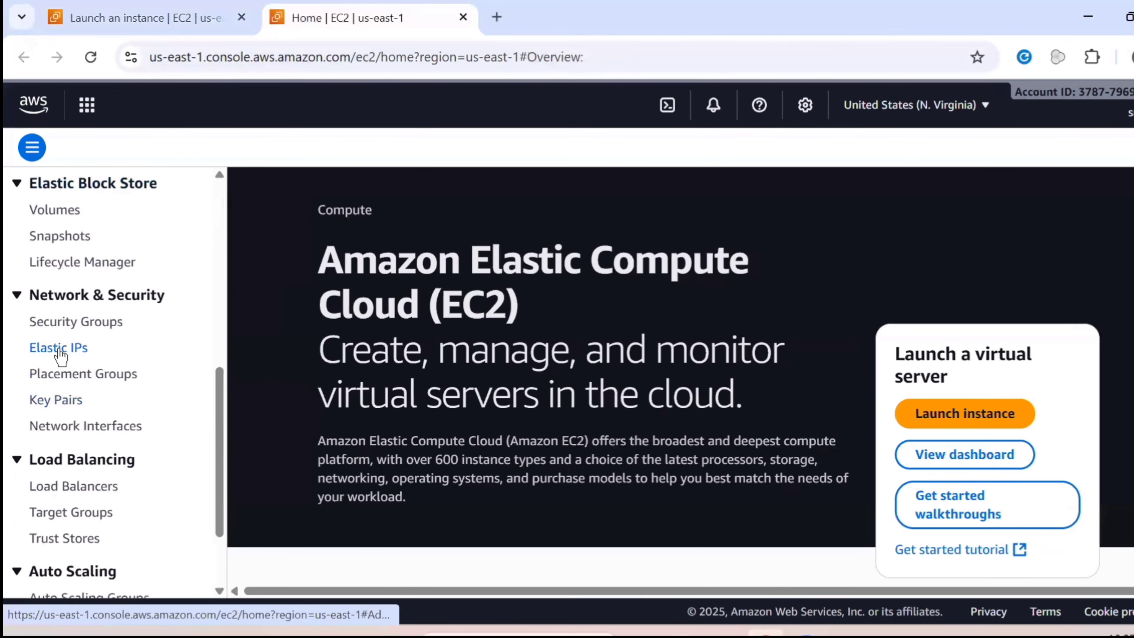
click(53, 218)
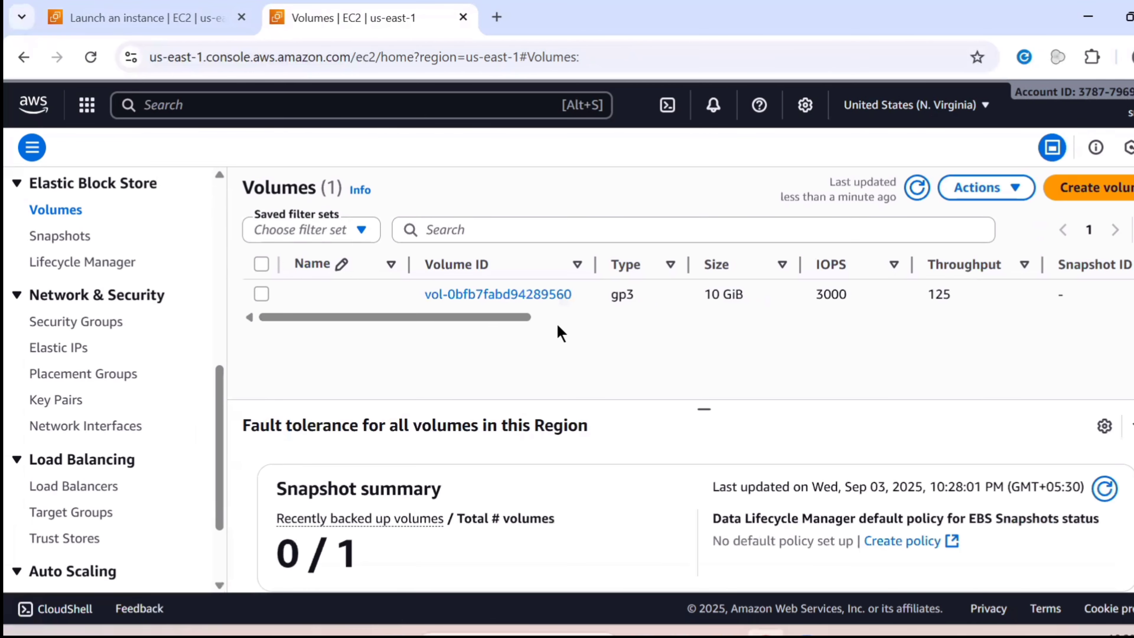
drag(476, 319, 660, 321)
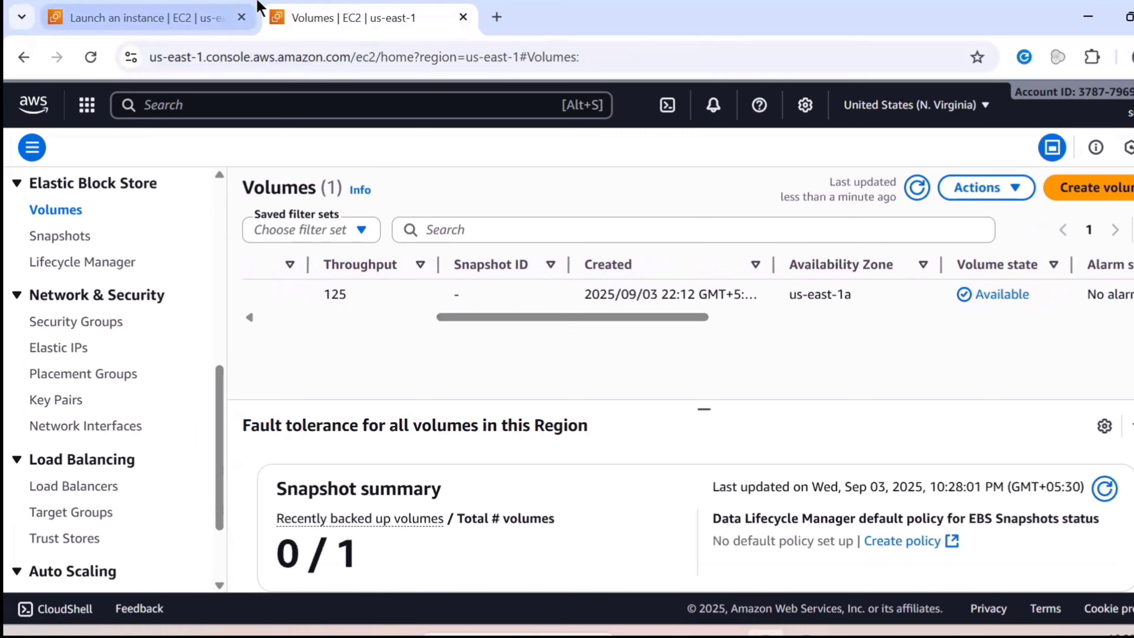
Step: Return to the instance launch form, review its storage settings and launch the instance
click(250, 10)
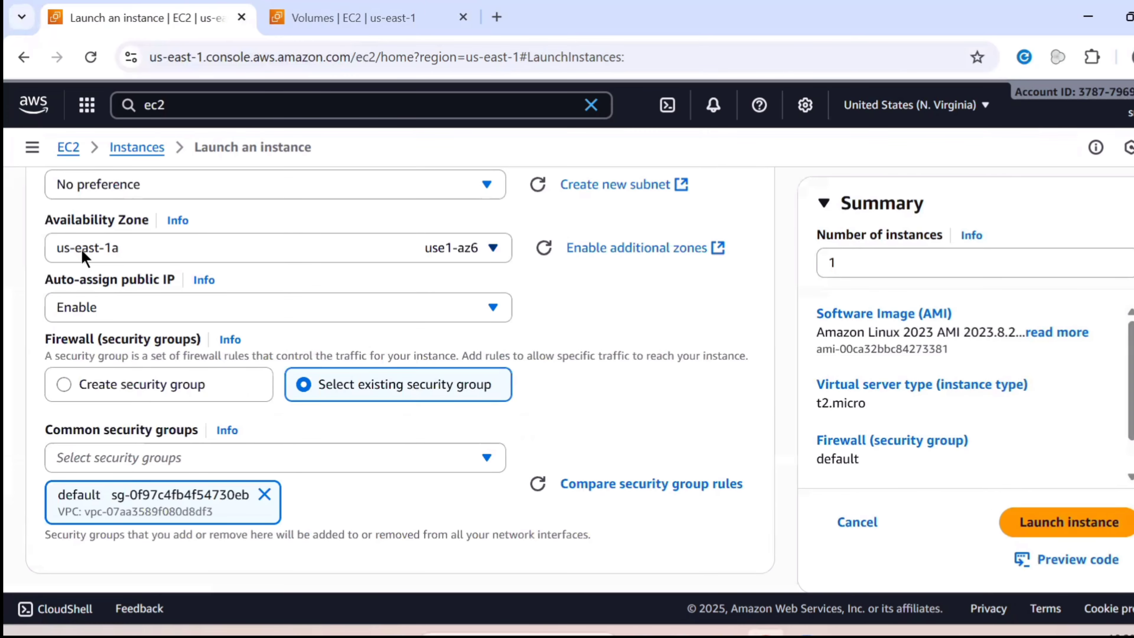
scroll(143, 264, down, 5)
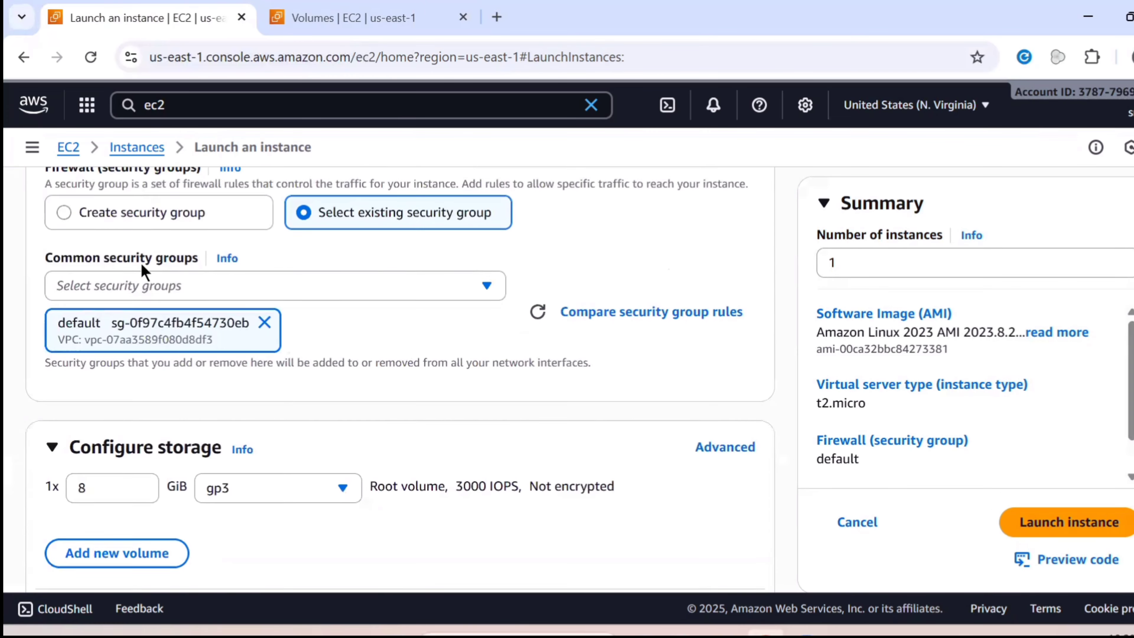
scroll(145, 388, down, 2)
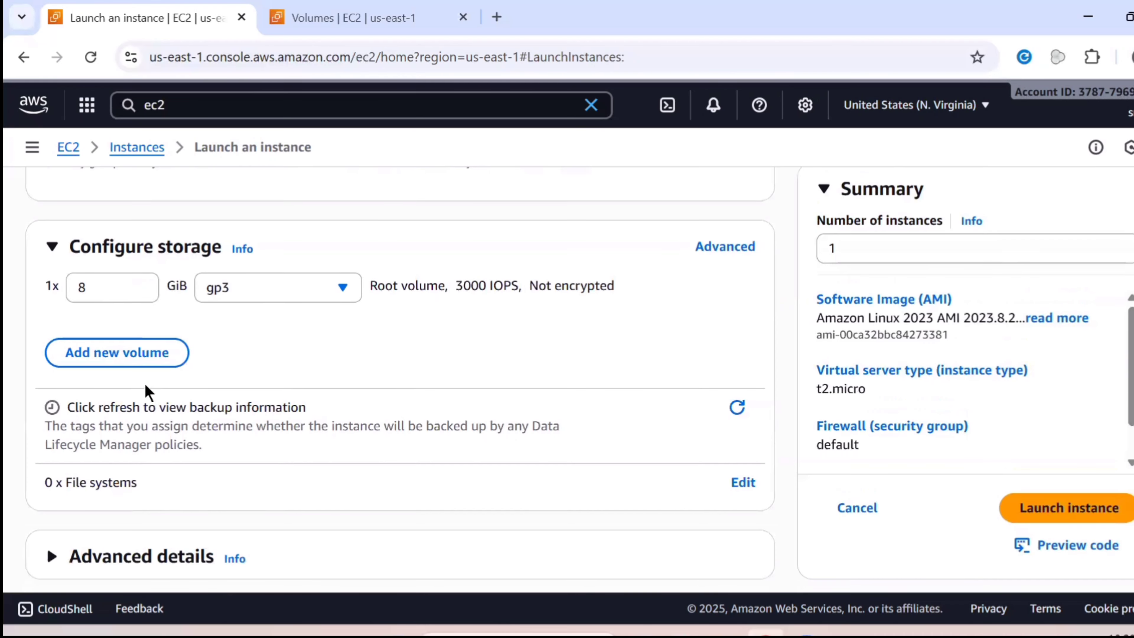
scroll(147, 386, down, 1)
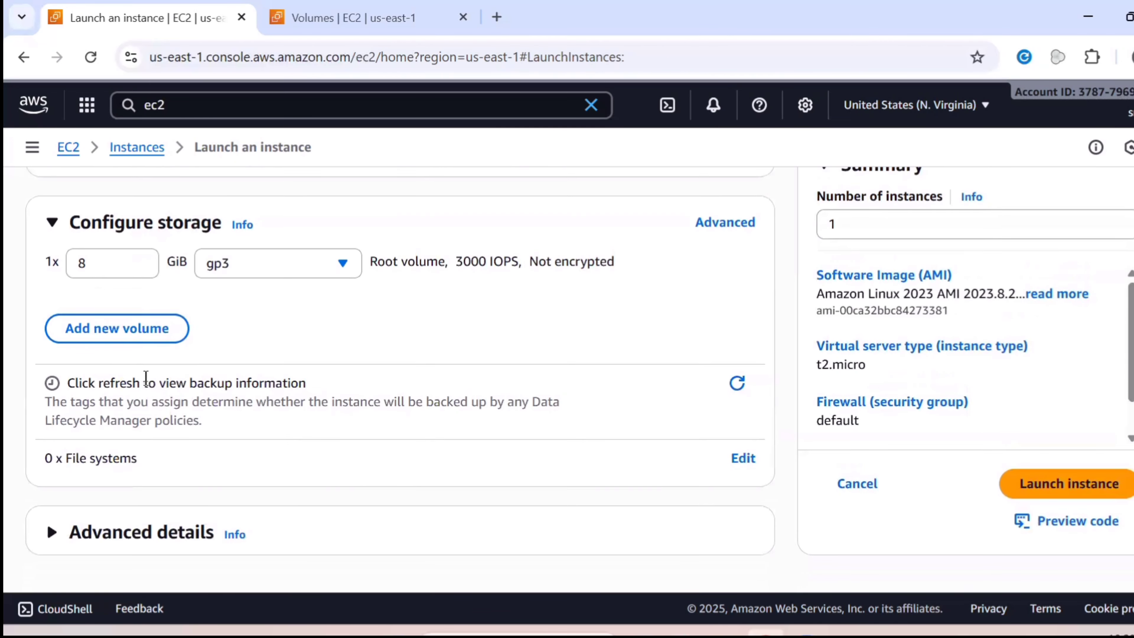
click(1055, 485)
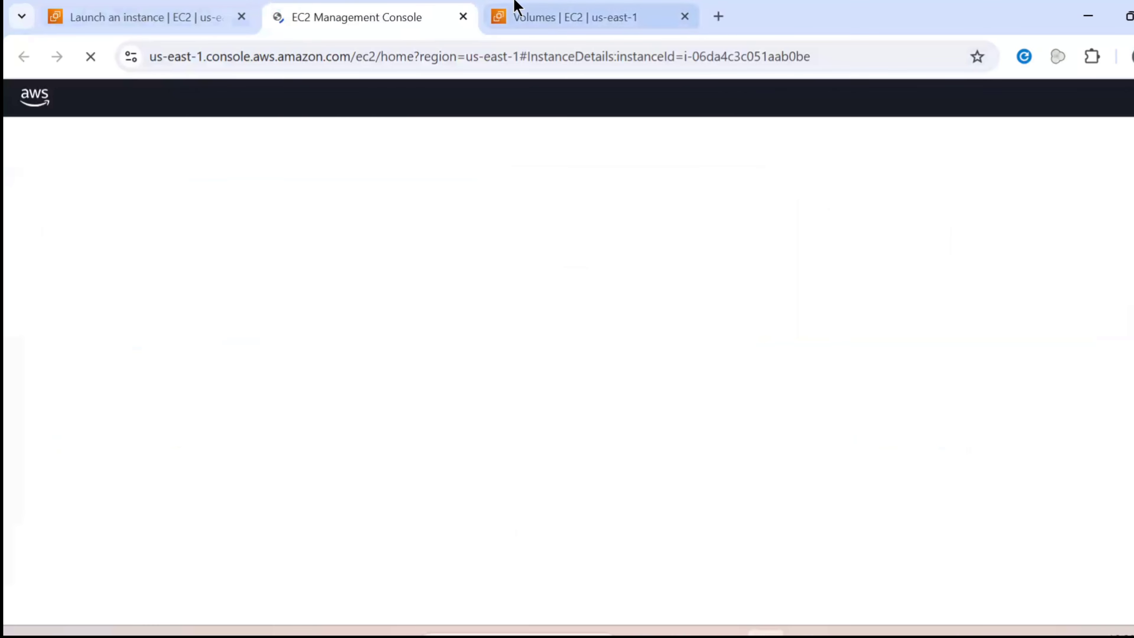
Step: Select the 10 GiB volume in the volumes list and open its Attach volume form
click(514, 9)
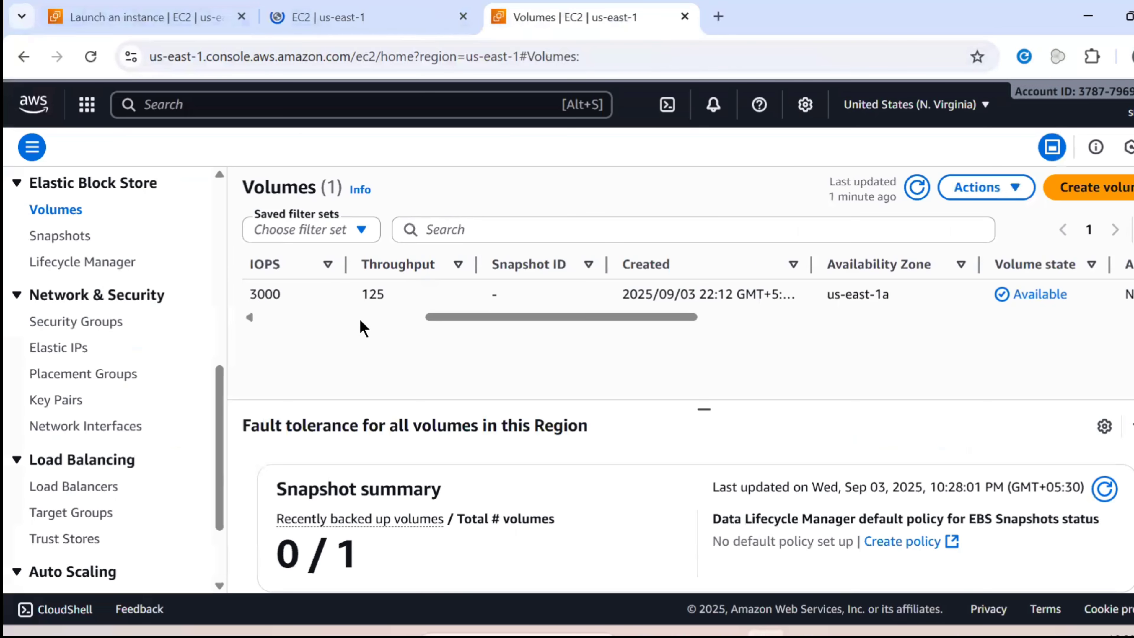
scroll(364, 328, left, 5)
click(261, 264)
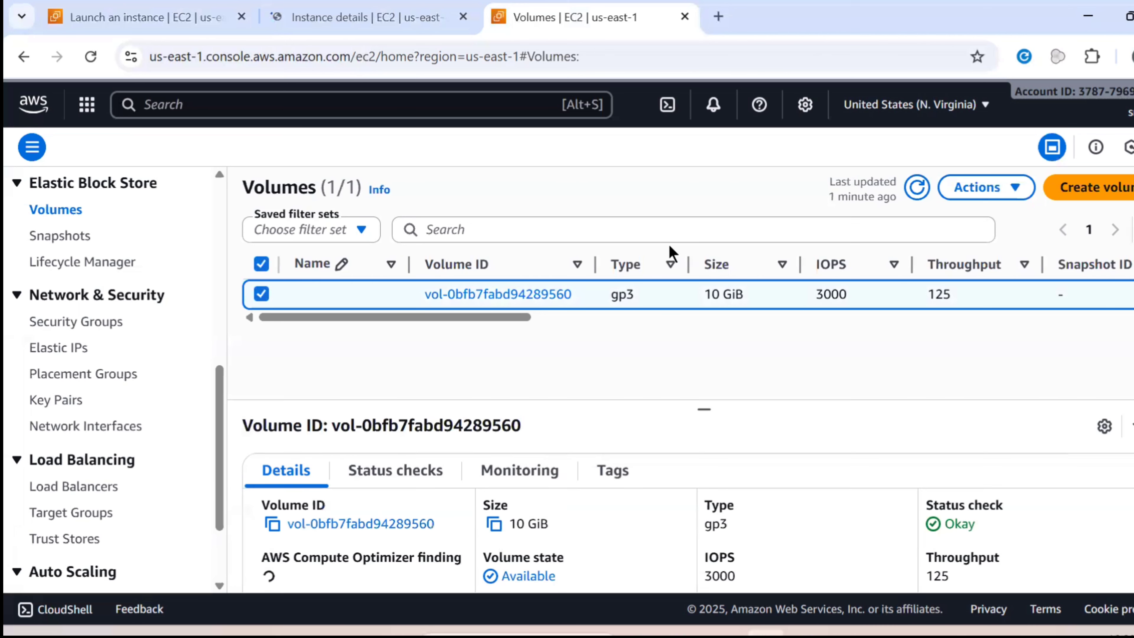
click(960, 188)
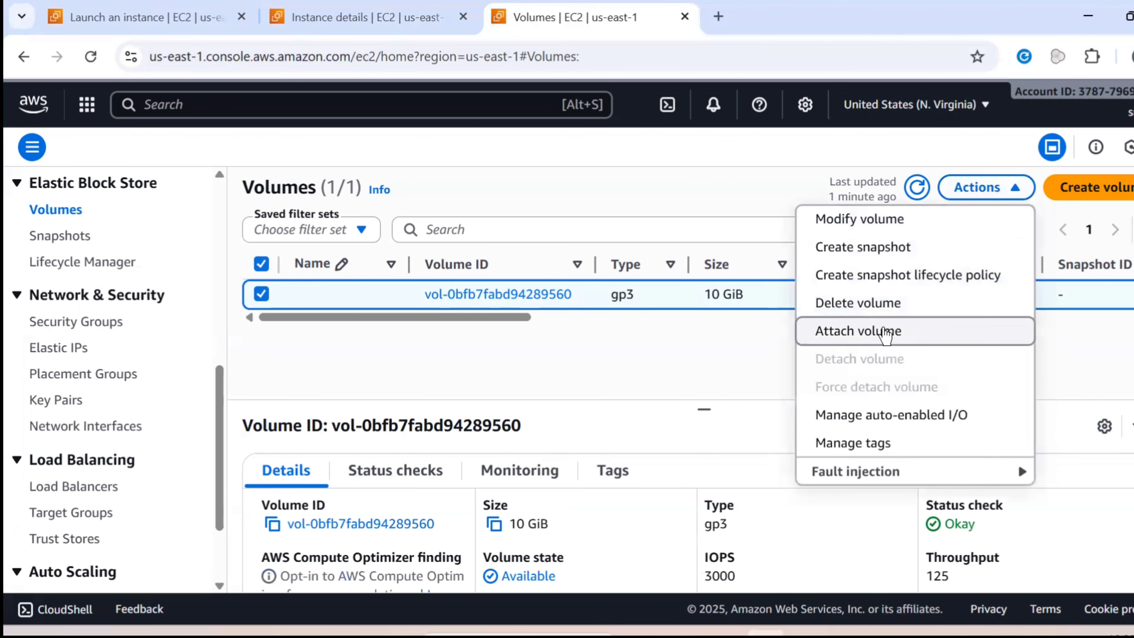
click(886, 333)
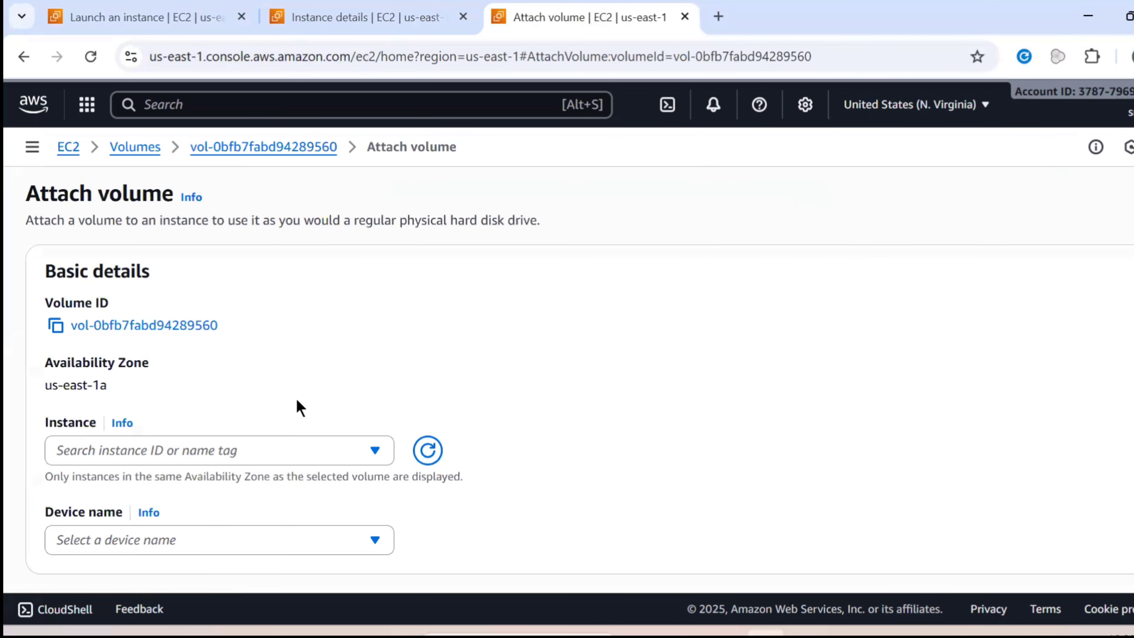
Step: Attach the volume to the newly launched running instance with device name /dev/sdg, then dismiss the notification and refresh the volumes list
click(220, 461)
click(220, 509)
scroll(223, 496, down, 4)
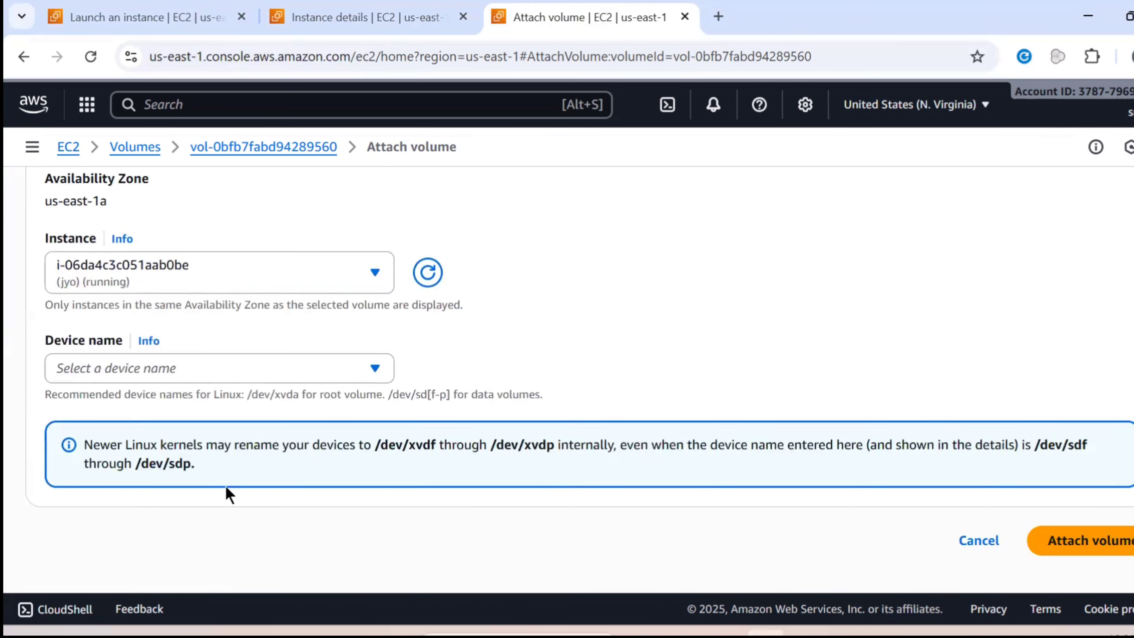
click(1054, 543)
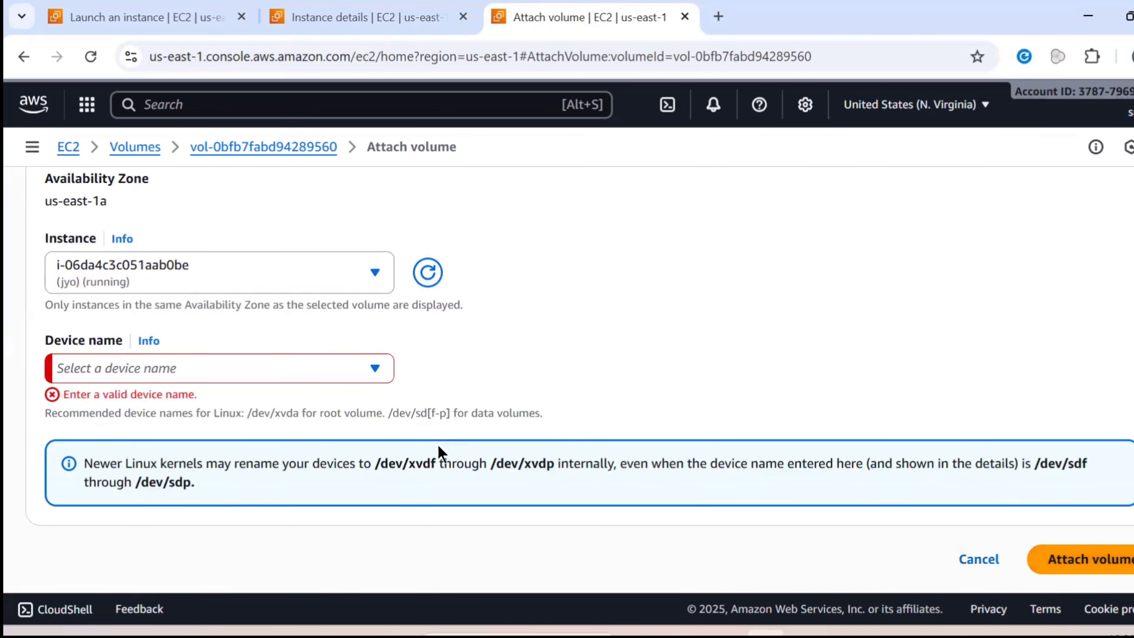
click(301, 373)
scroll(239, 506, down, 2)
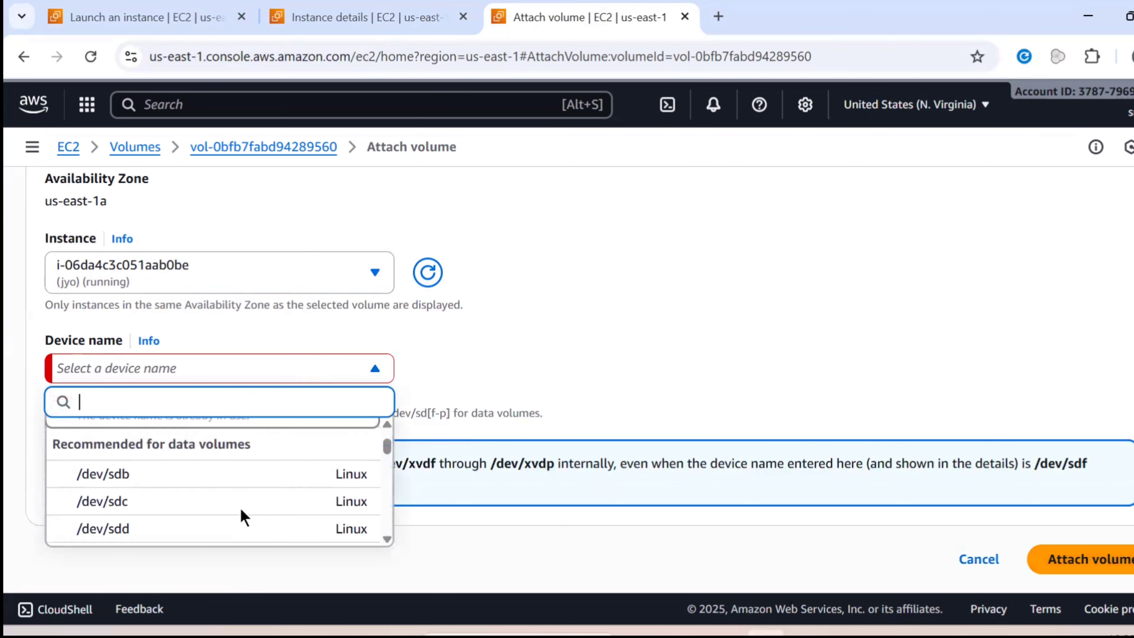
scroll(241, 510, down, 2)
click(236, 525)
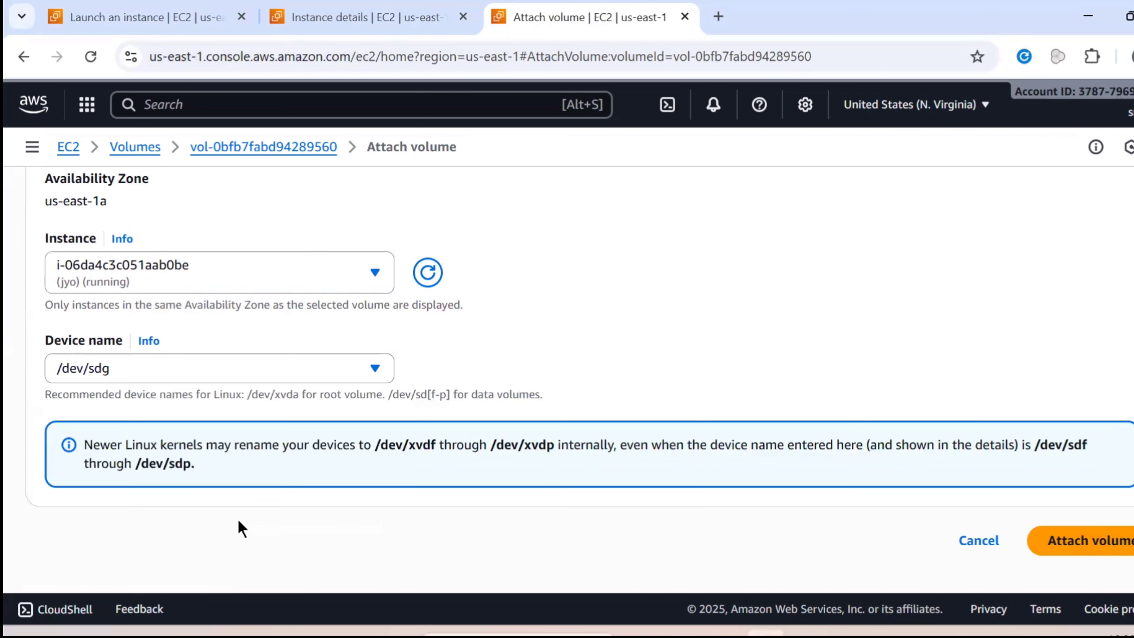
click(1043, 553)
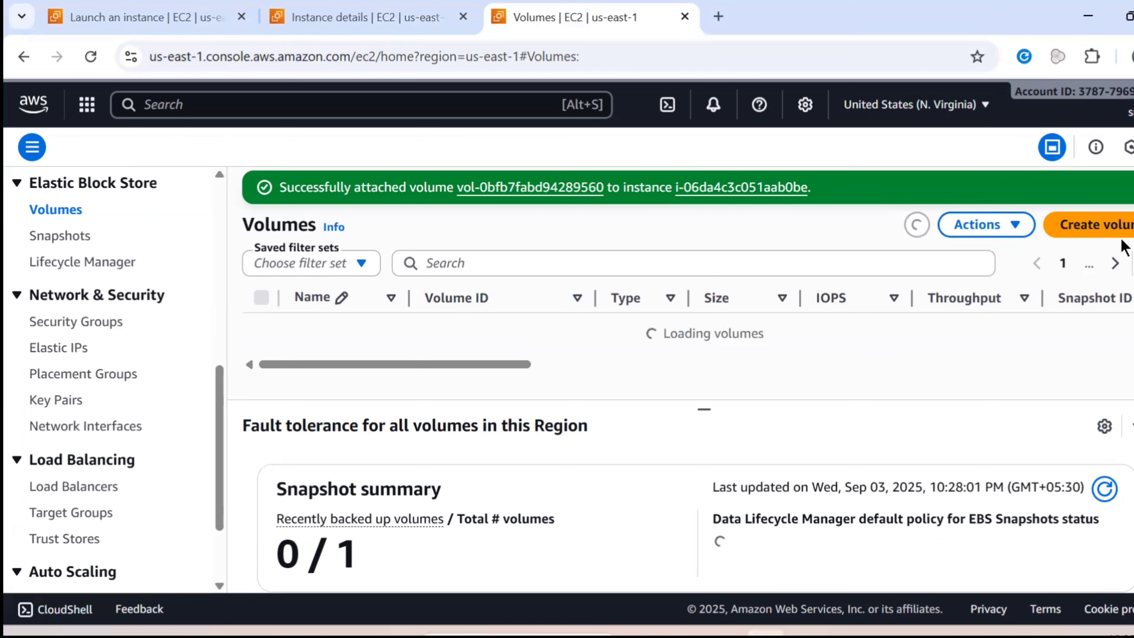
click(1133, 188)
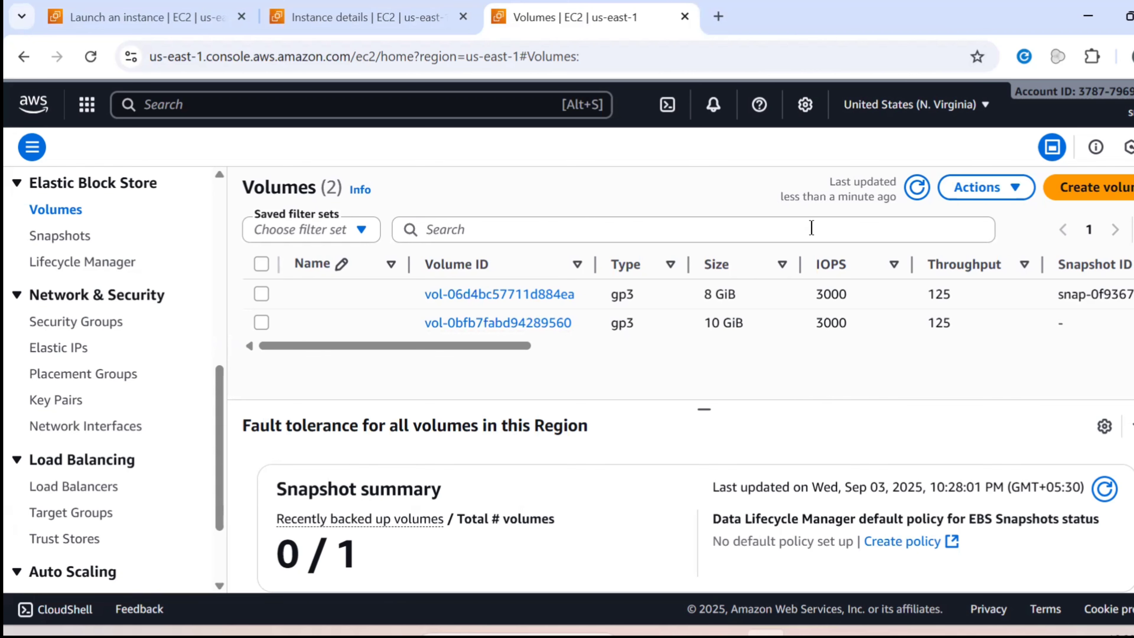
click(911, 190)
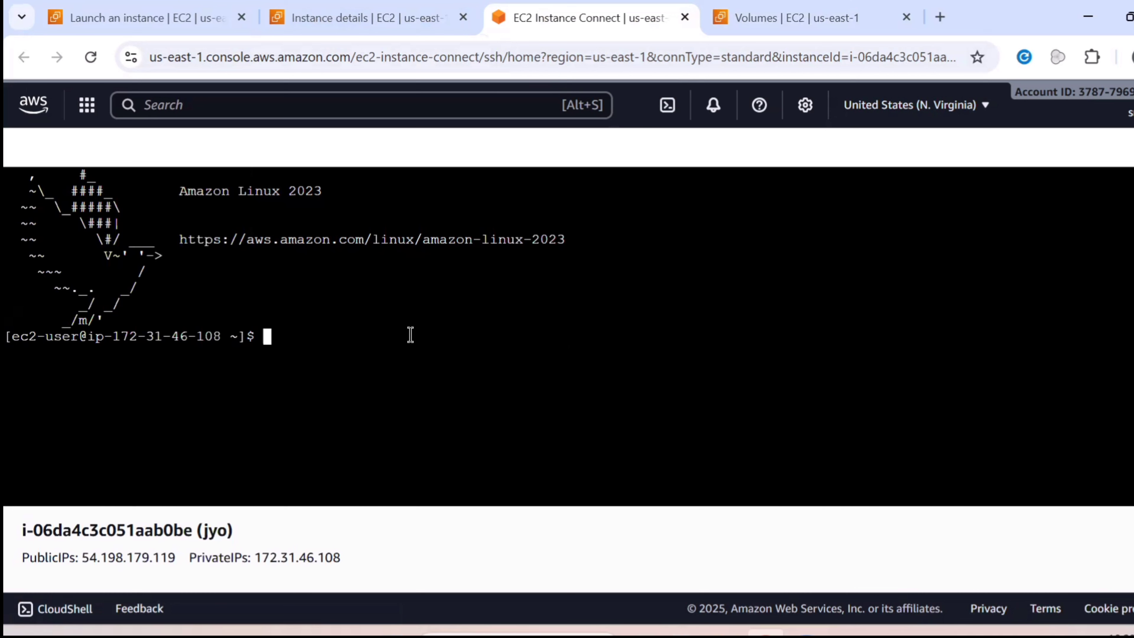
Step: List the new instance's block devices with lsblk and check the 10G disk's mount point
text(lsblk)
key(Return)
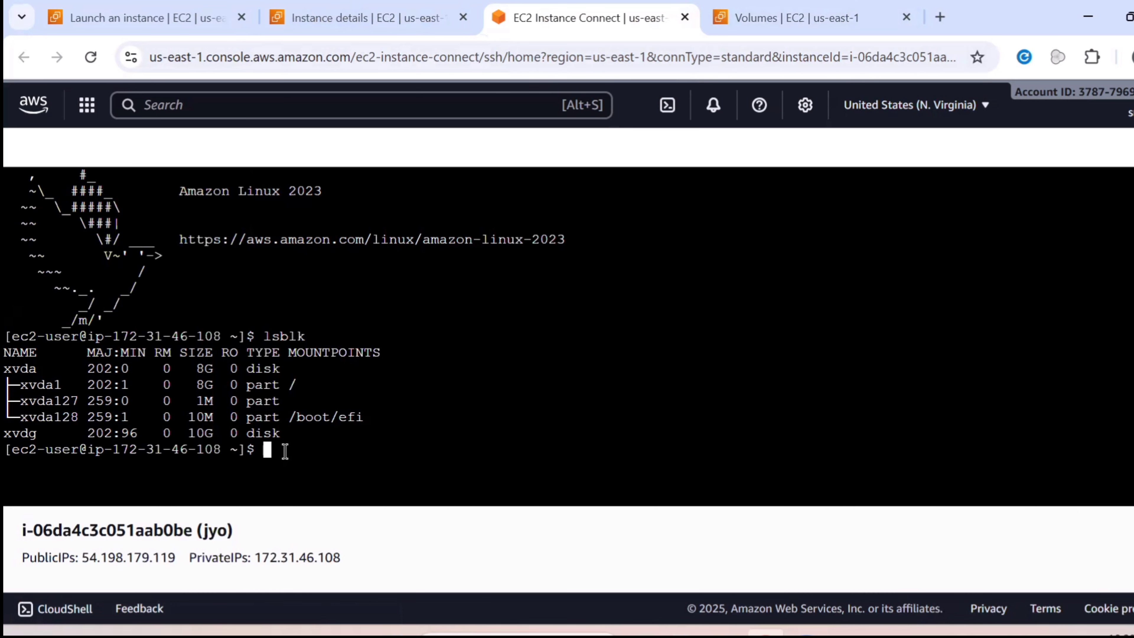
drag(291, 439, 394, 437)
click(394, 436)
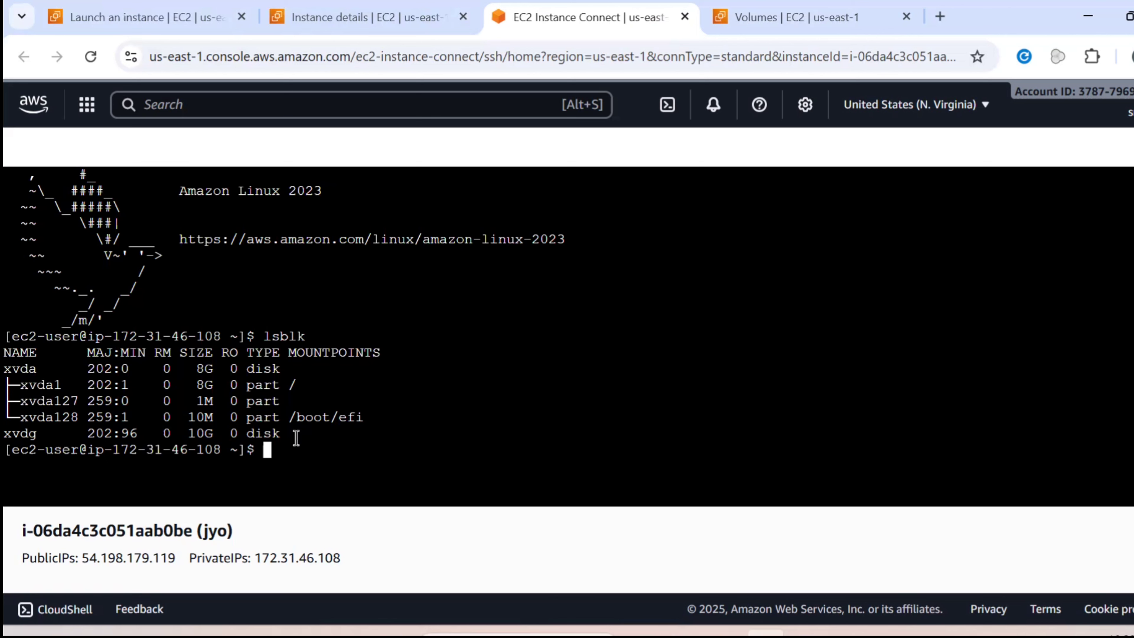
Step: Create the directory /data with sudo and mount /dev/xvdg on it
text(sudo mkdir )
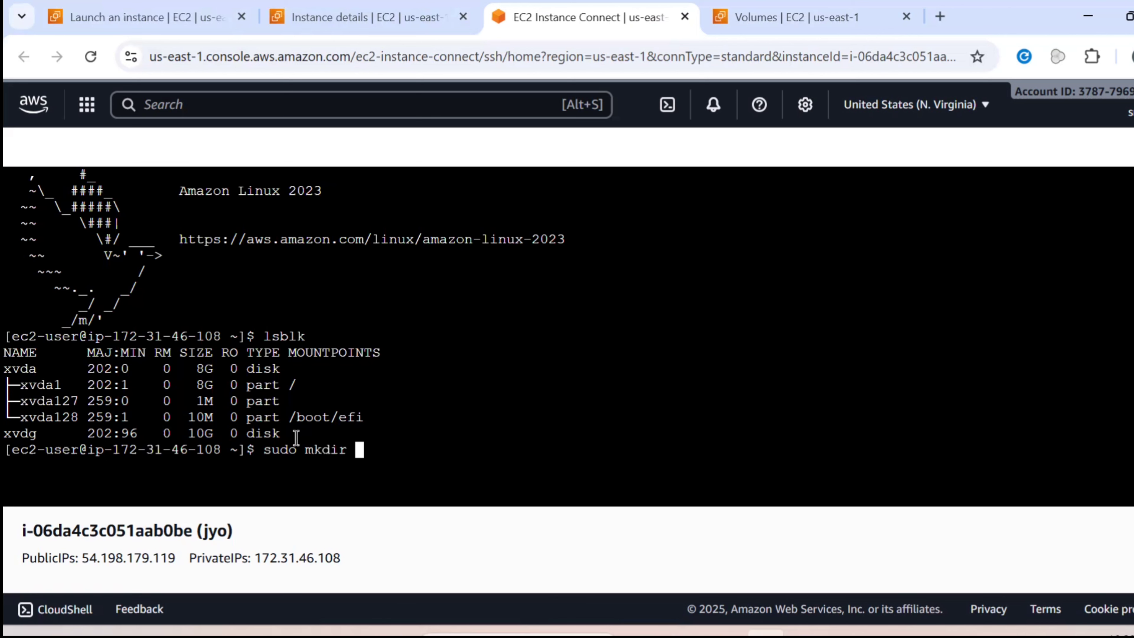
text(/data)
key(Return)
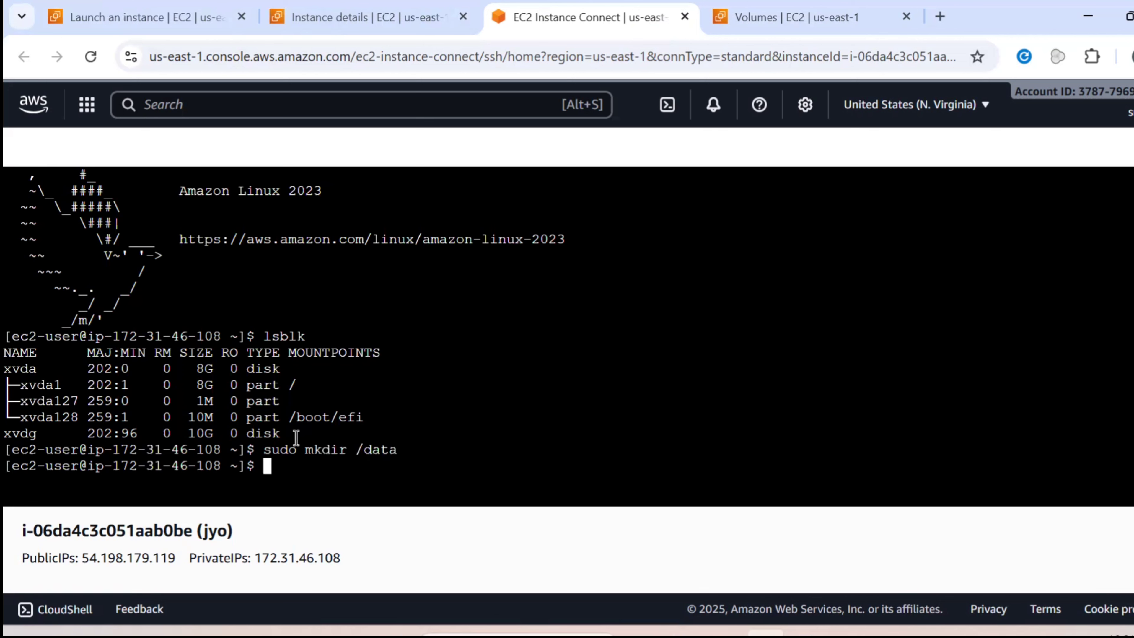
text(sudo mount )
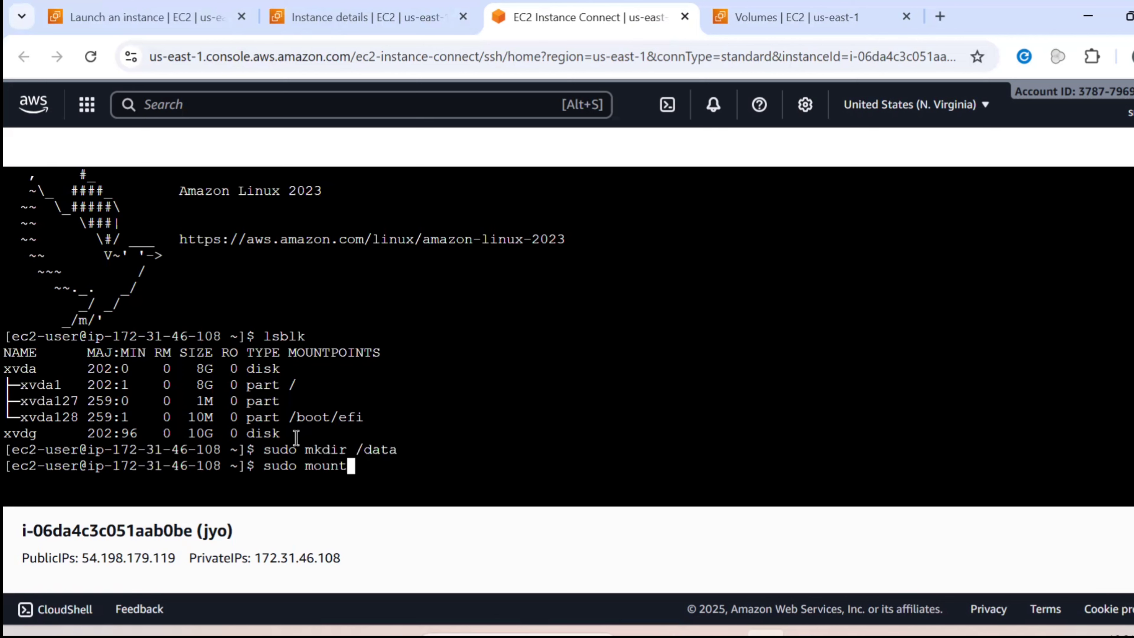
text(/dev/xvdg)
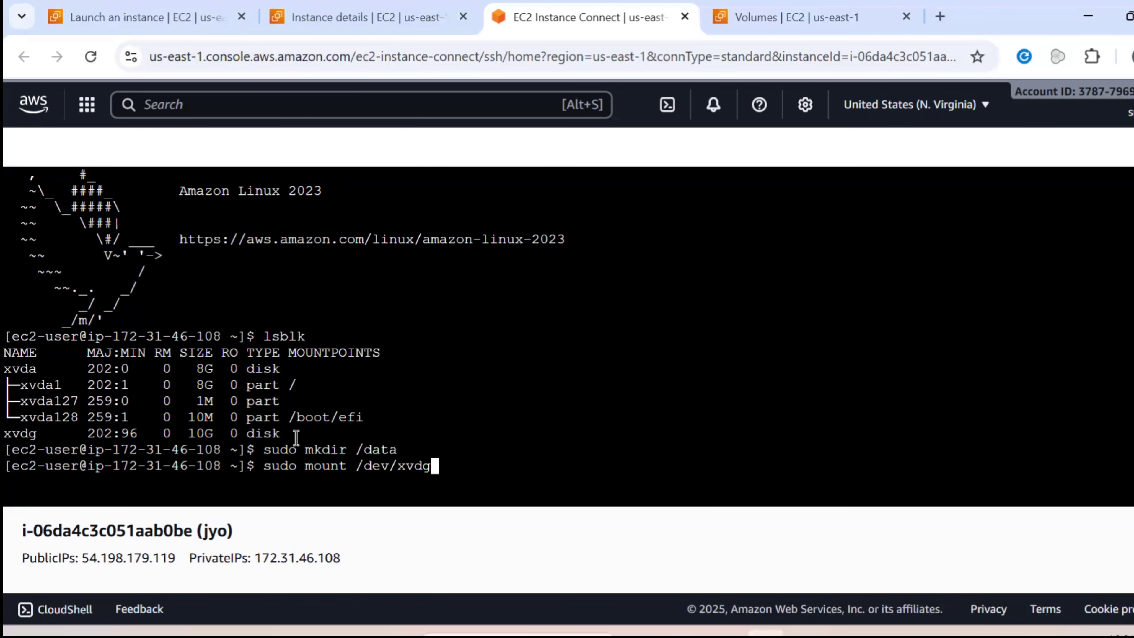
text( /data)
key(Return)
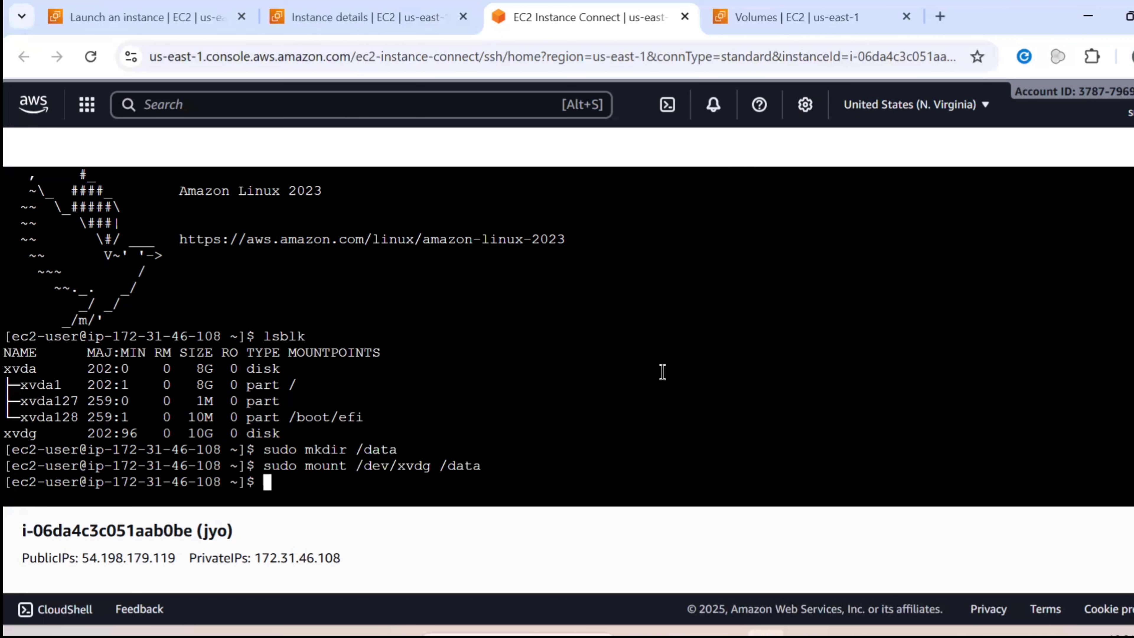
Step: Display the contents of /data/test.txt with cat
text(cat /data)
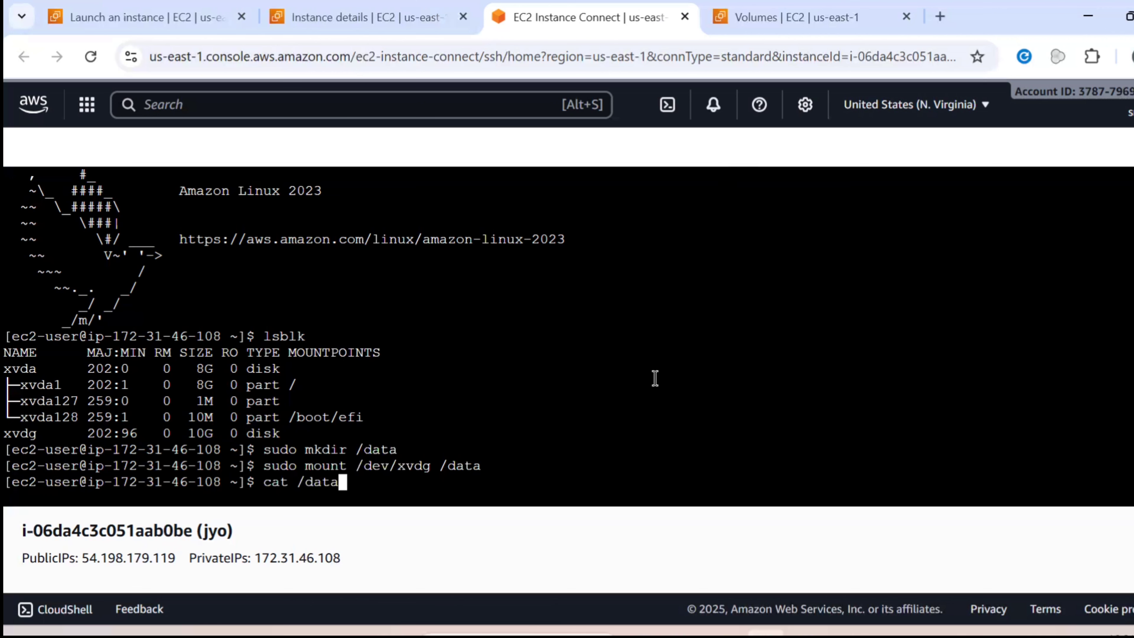
text(/t)
key(Tab)
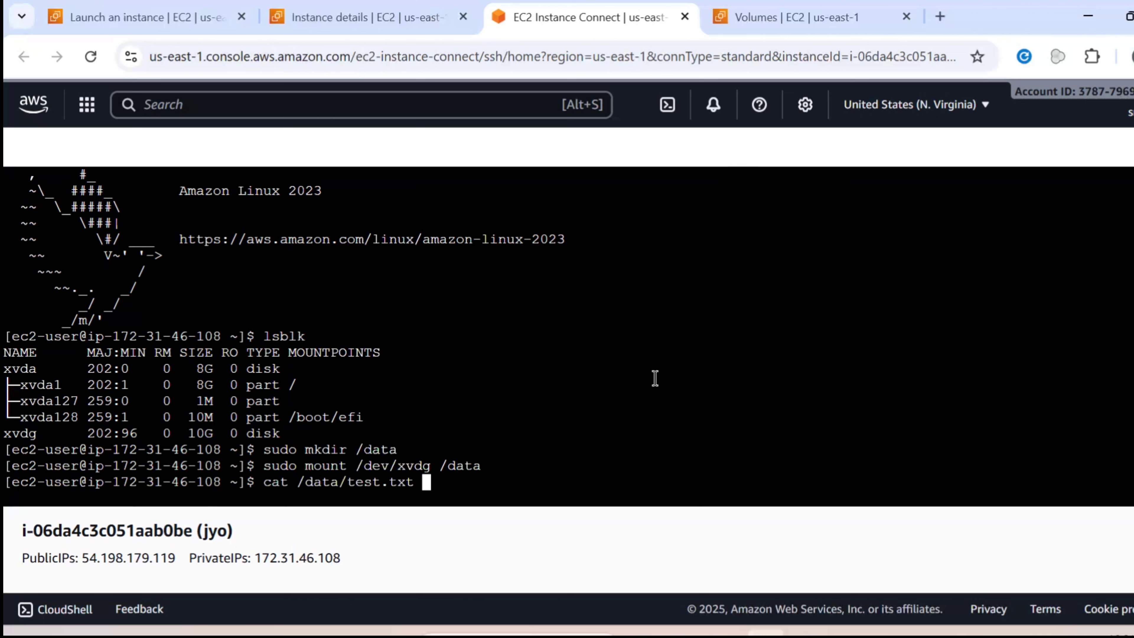